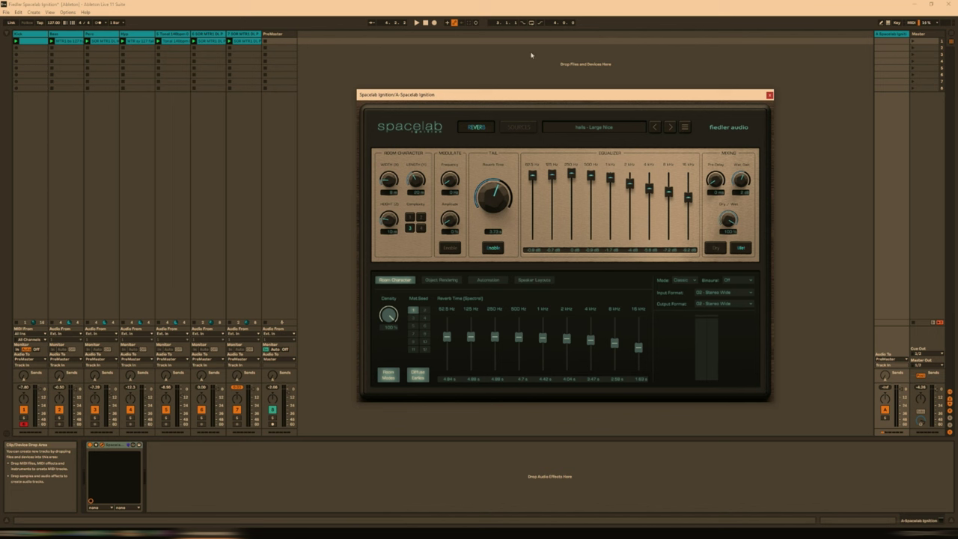
Launch the first scene with track 5 soloed and raise that track's send to the Spacelab Ignition return
left_click(913, 42)
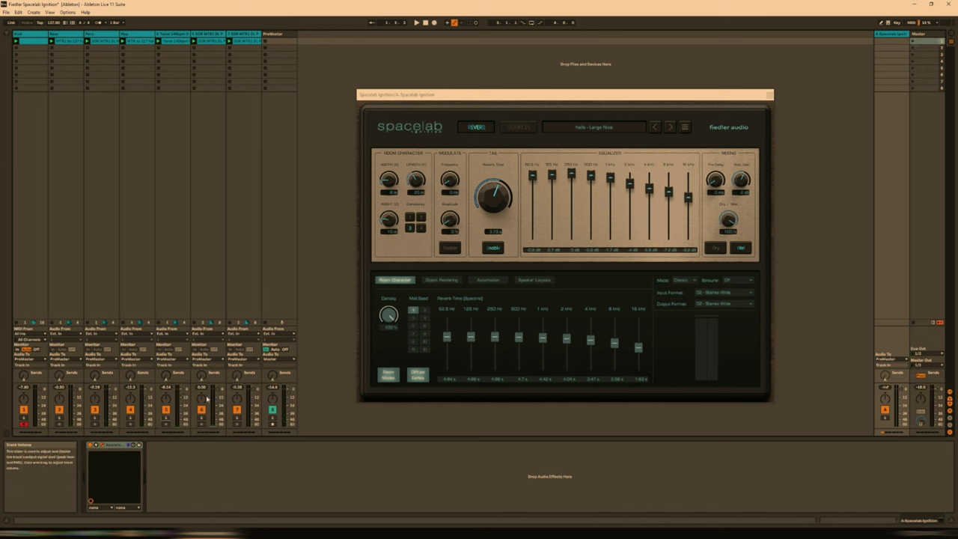
left_click(166, 418)
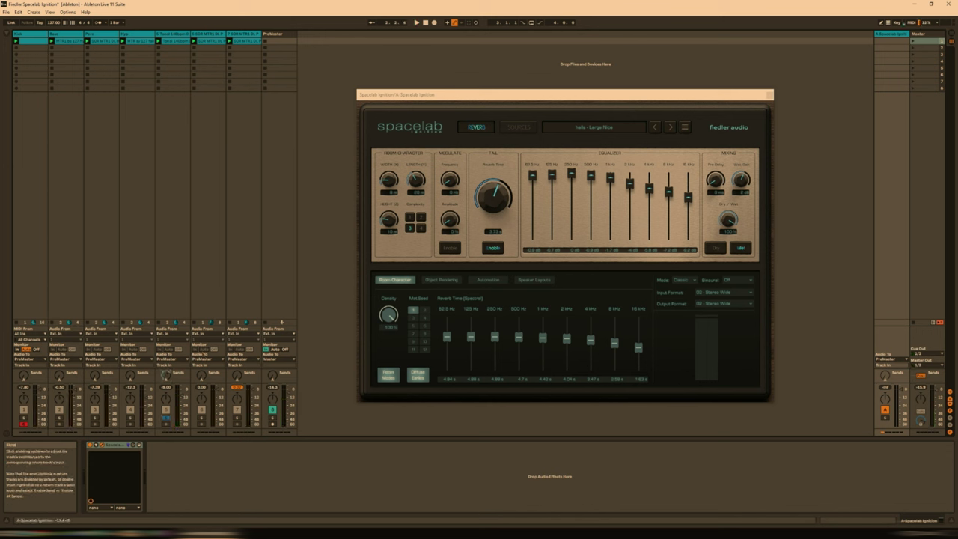
scroll(167, 374, "down", 1)
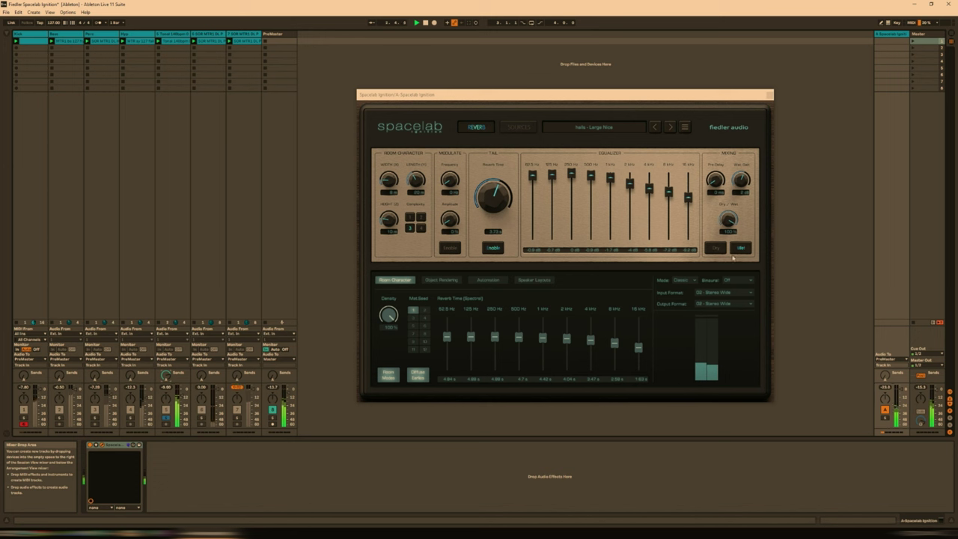
scroll(166, 375, "down", 3)
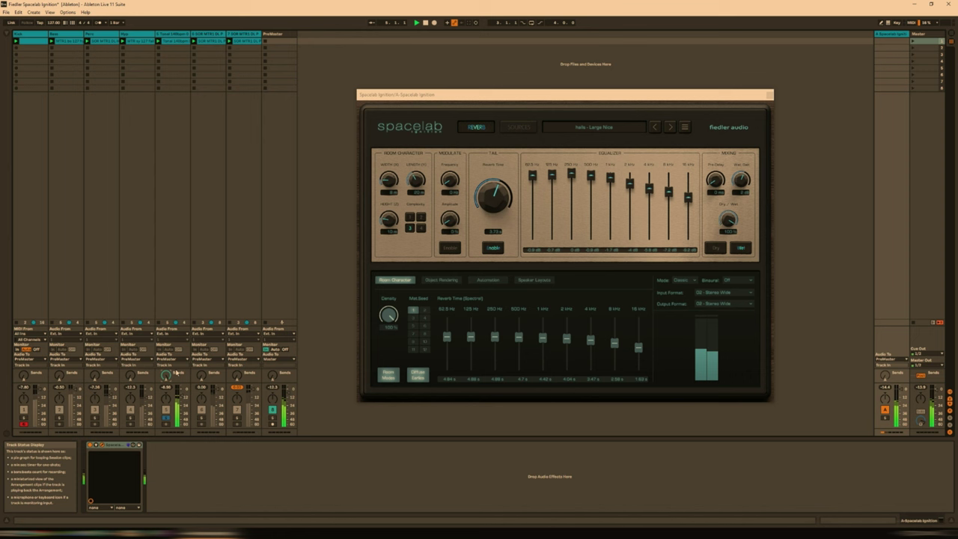
left_click_drag(167, 374, 166, 367)
During playback, load the factory preset "halls - Medium Bright" in Spacelab Ignition and shorten its Reverb Time to under one second
left_click(531, 322)
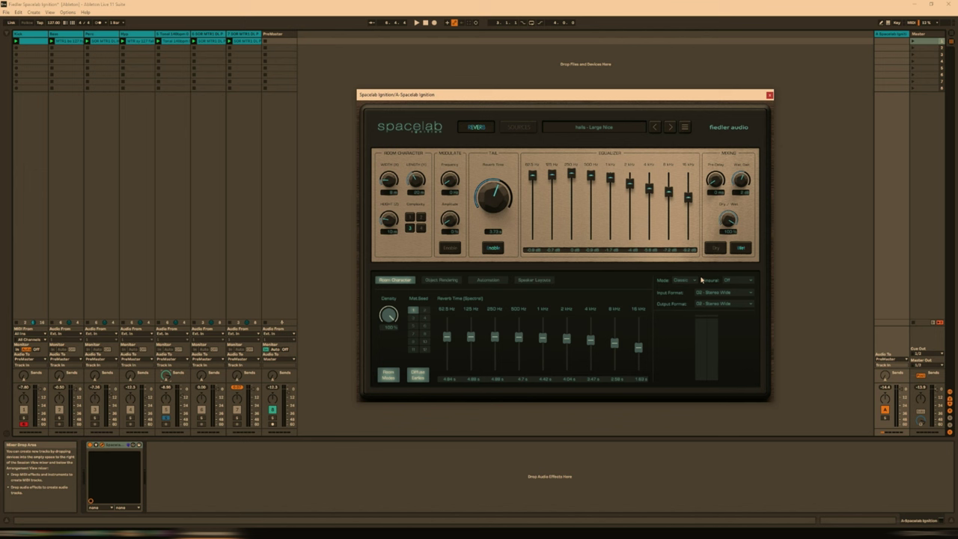
key("space")
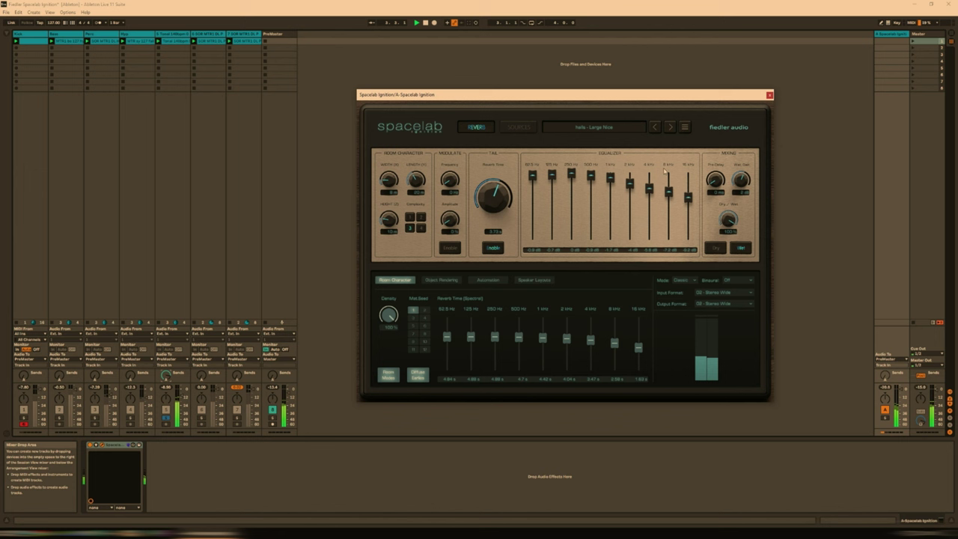
left_click(620, 131)
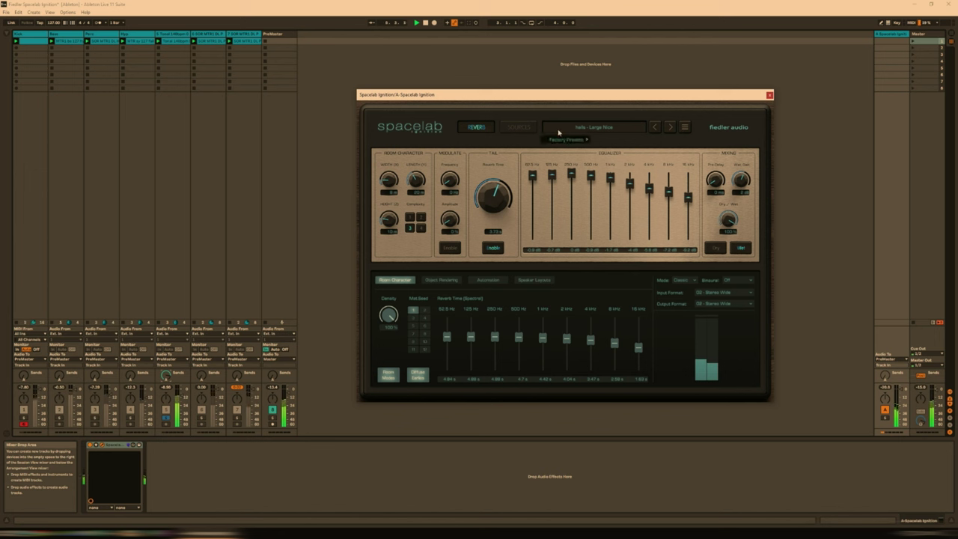
mouse_move(568, 139)
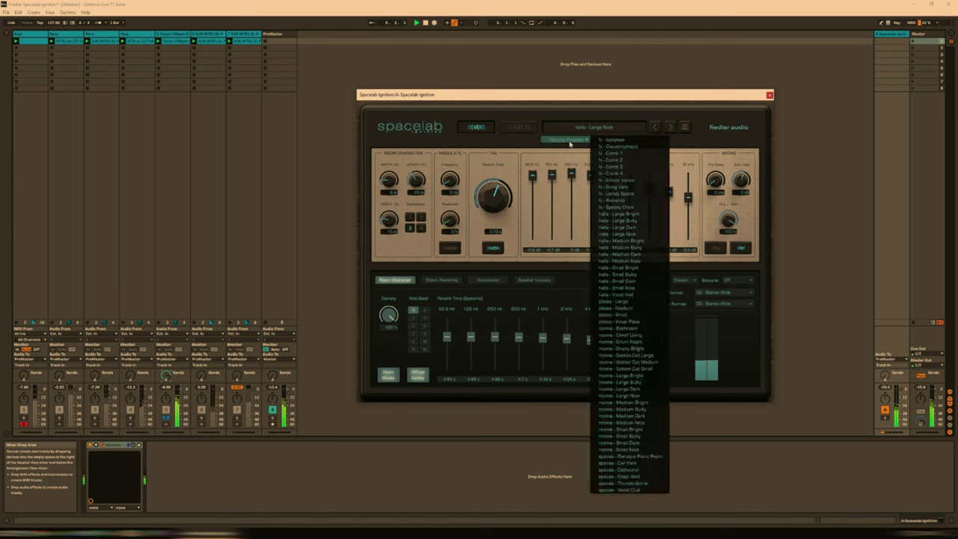
left_click(647, 241)
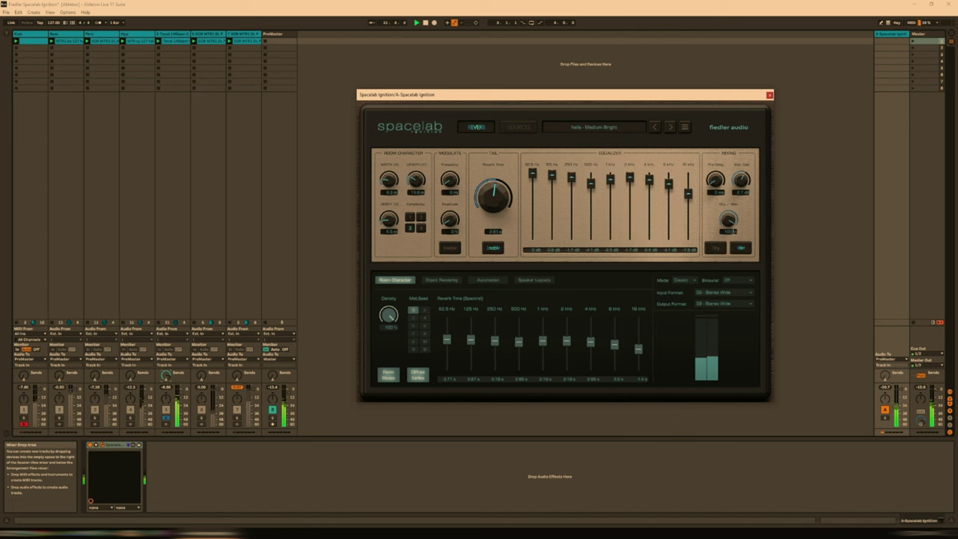
left_click_drag(479, 211, 512, 259)
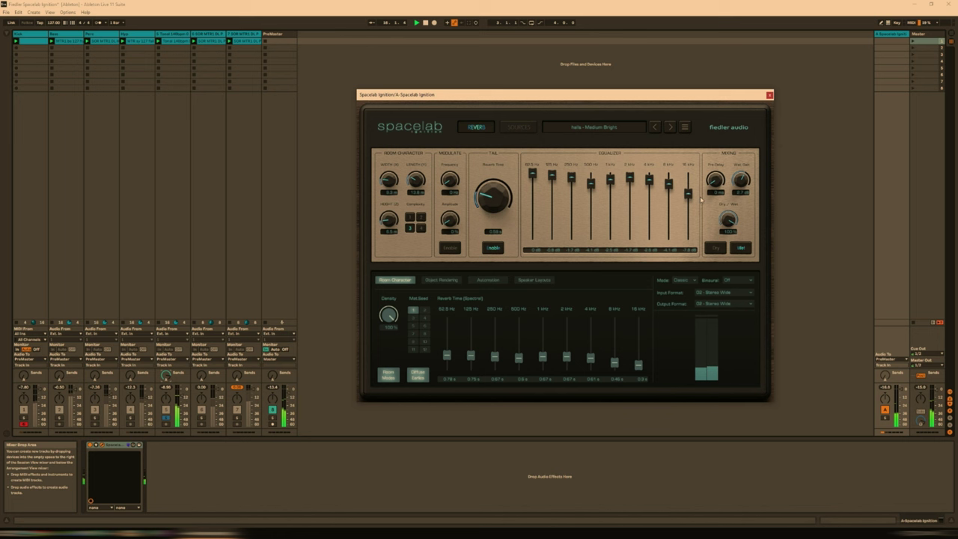
Switch to the "halls - Medium Bulky" preset with a lengthened Reverb Time, and send soloed track 6 to the reverb as well
left_click(670, 128)
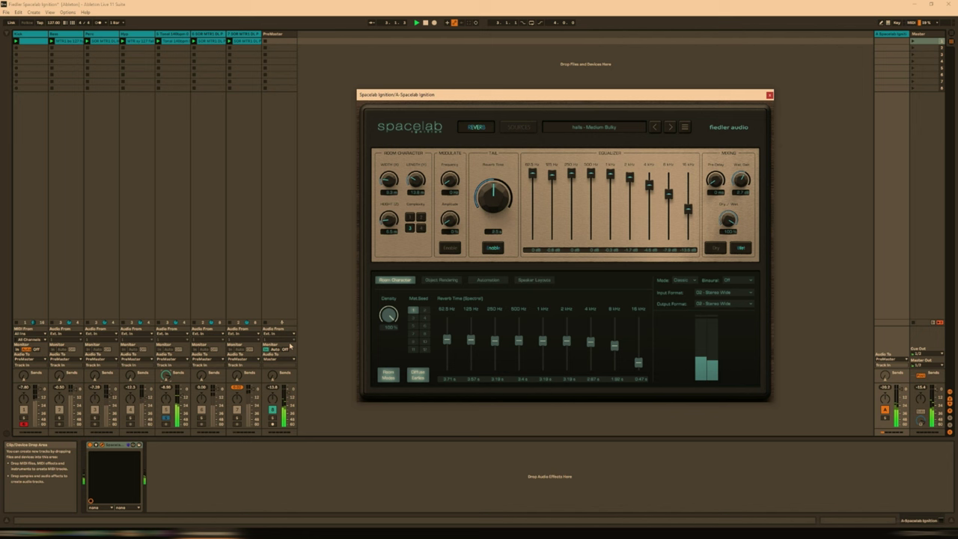
left_click(201, 382)
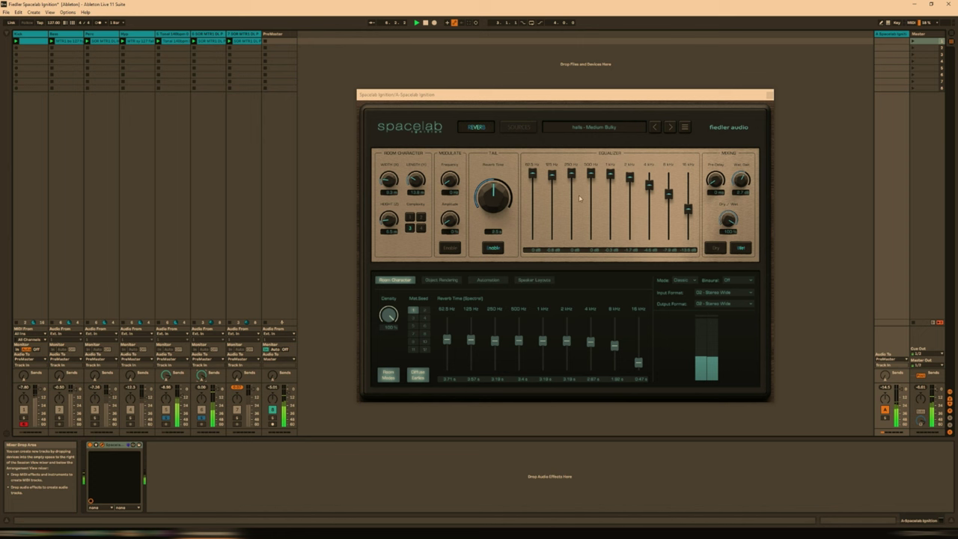
left_click_drag(492, 196, 494, 191)
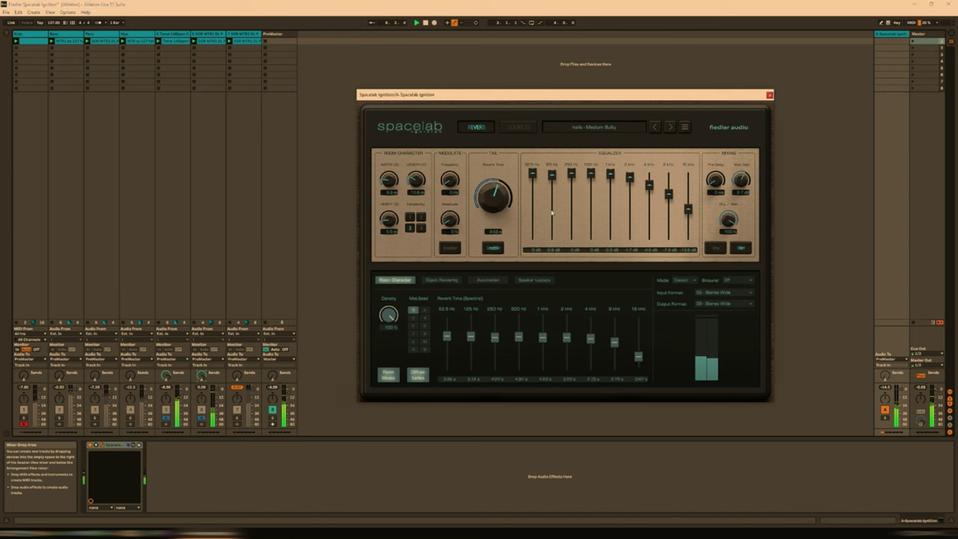
Change the solo selection to Kick, Bass and track 6, and lengthen the Reverb Time of the return reverb
left_click(175, 422)
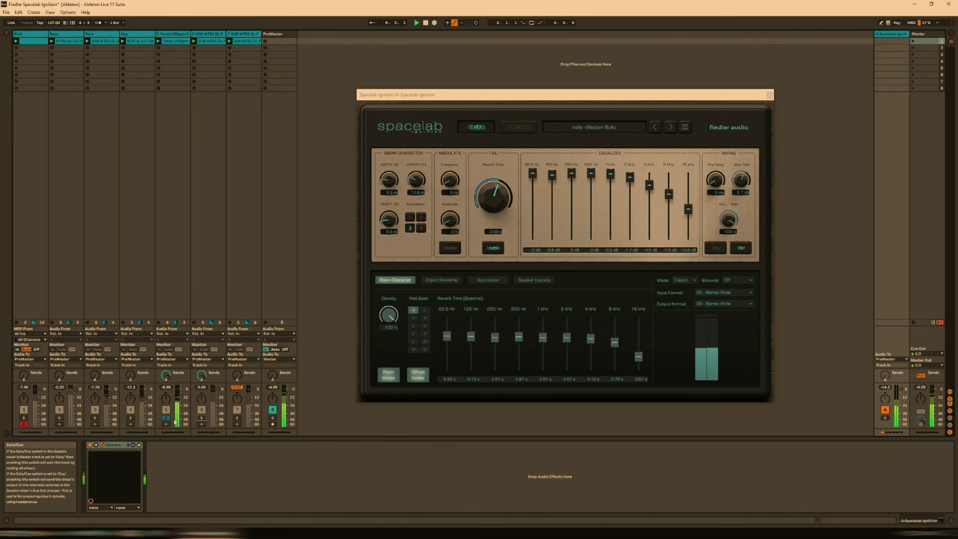
left_click(175, 422)
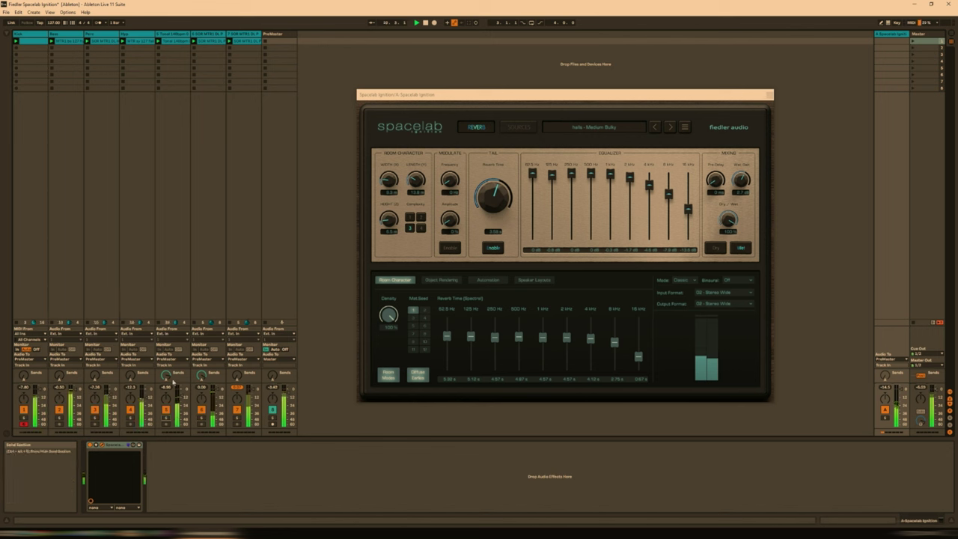
left_click(32, 421)
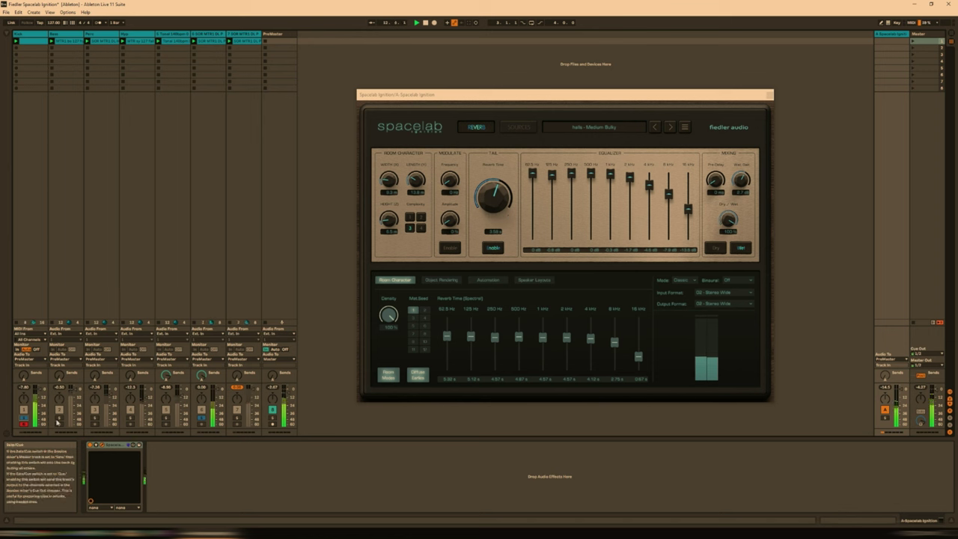
left_click(496, 210)
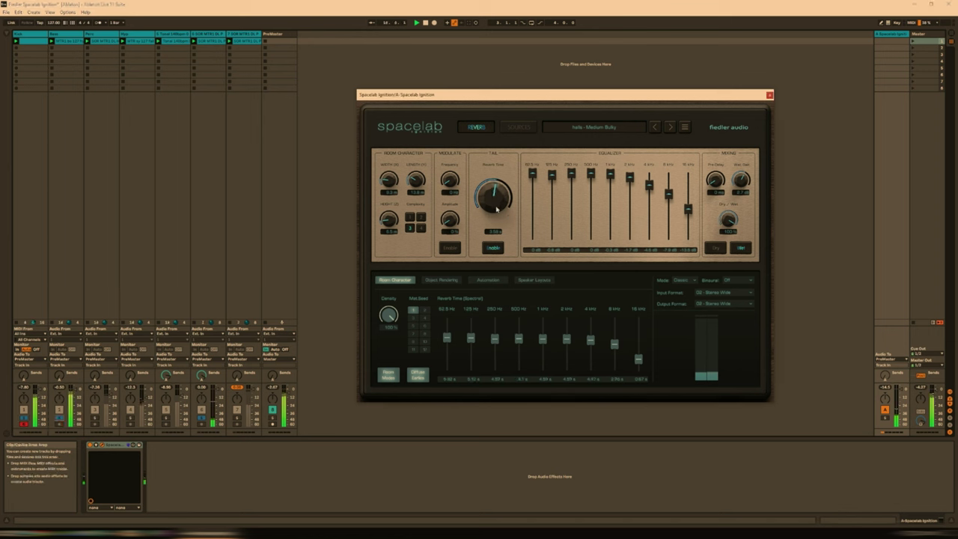
left_click_drag(496, 210, 494, 194)
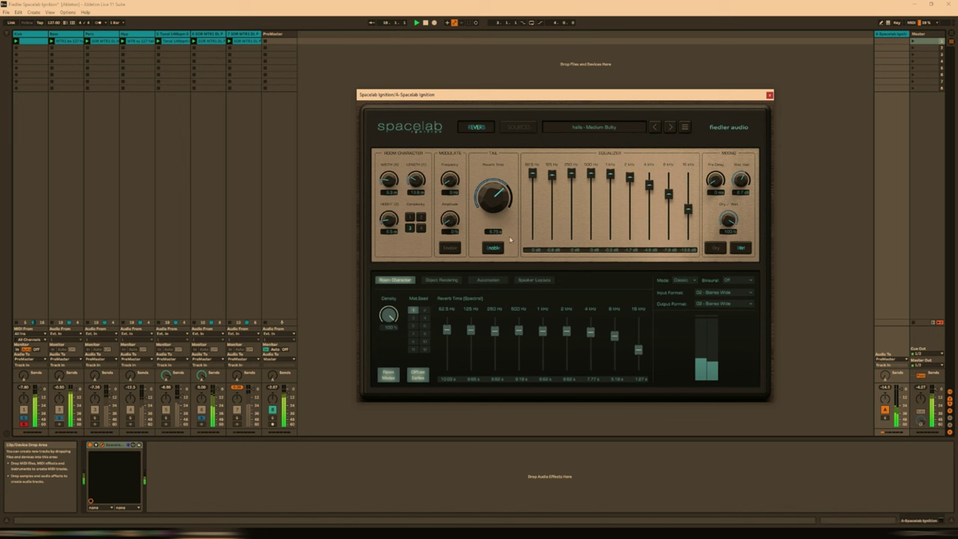
Step through the presets to "halls - Medium Nice" and lengthen its Reverb Time
left_click(668, 128)
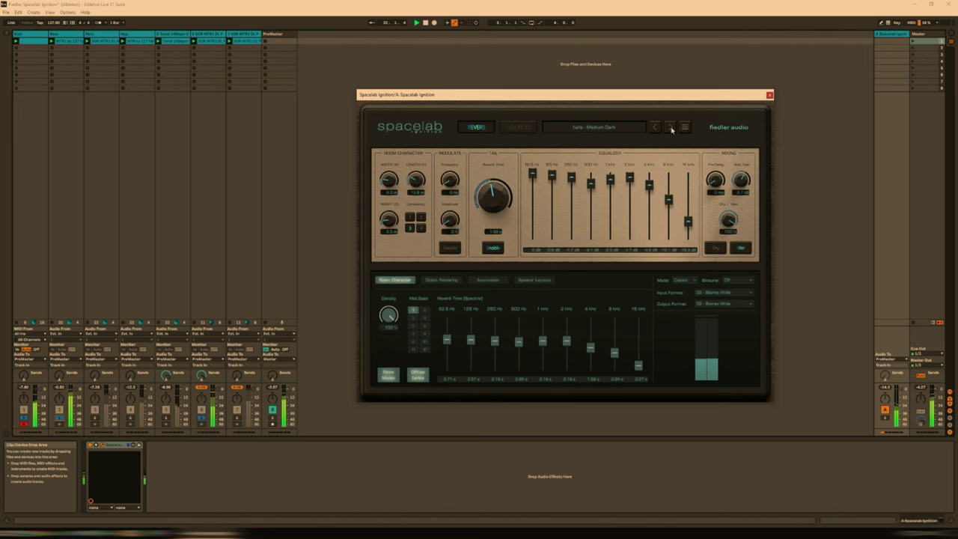
left_click_drag(493, 196, 493, 187)
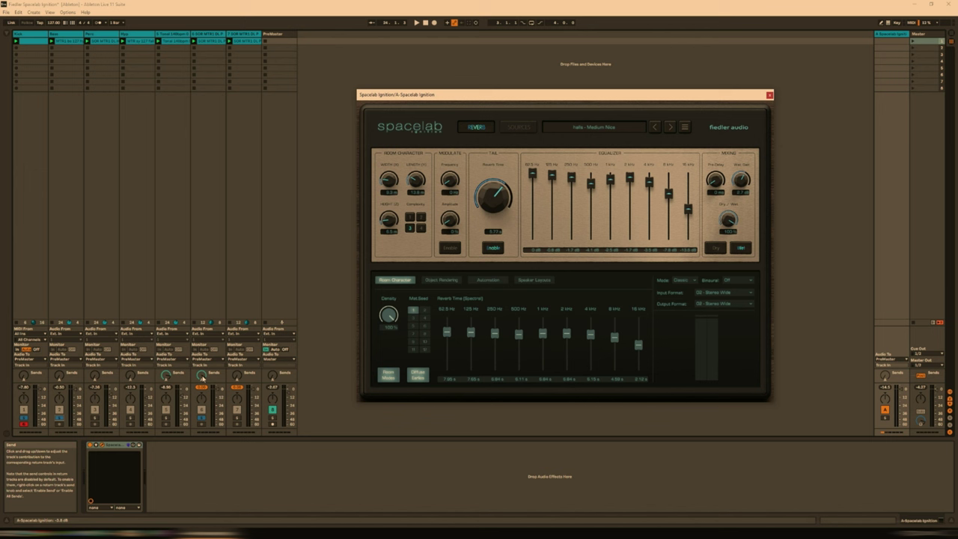
Remove the reverb sends and solos from the tracks, and open the PreMaster track's Spacelab Ignition in place of the return's
left_click_drag(203, 378, 203, 449)
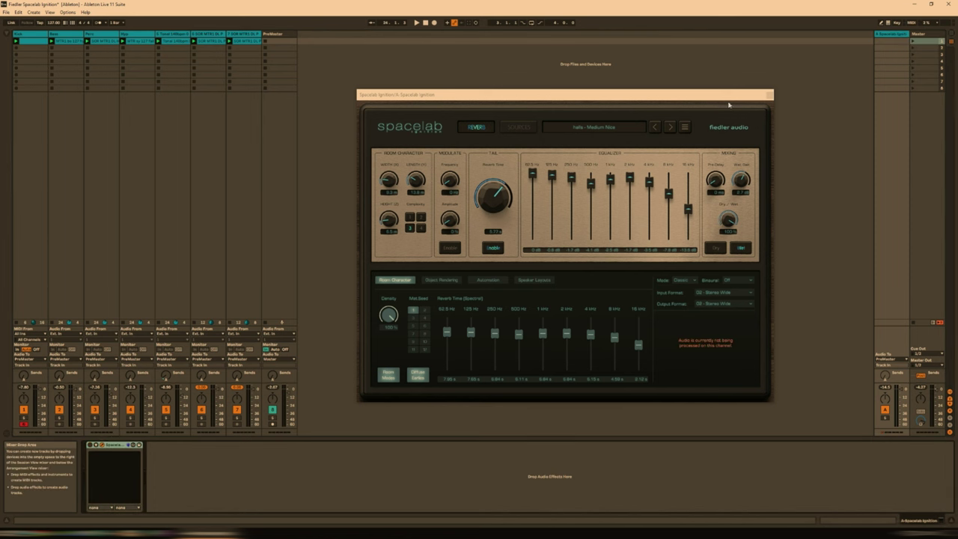
left_click(769, 95)
left_click(280, 35)
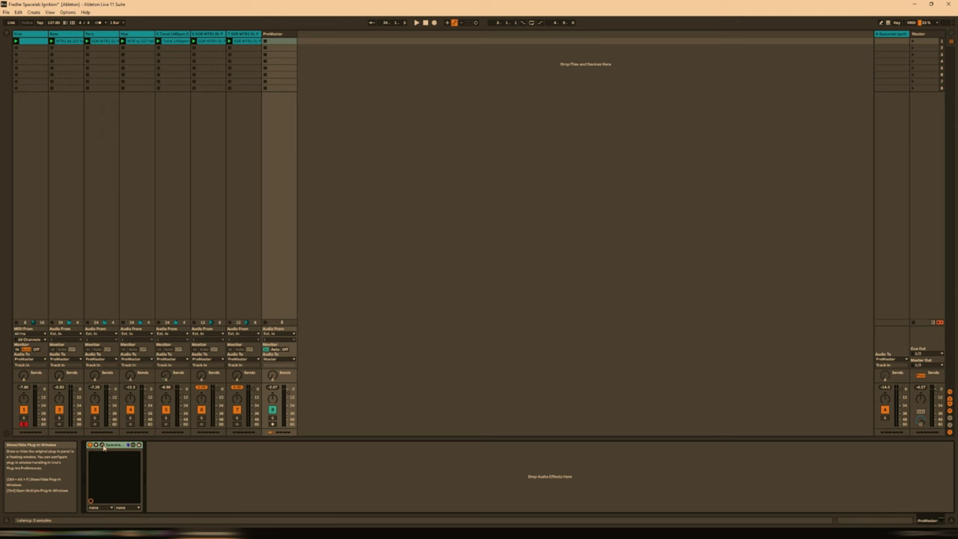
left_click(101, 445)
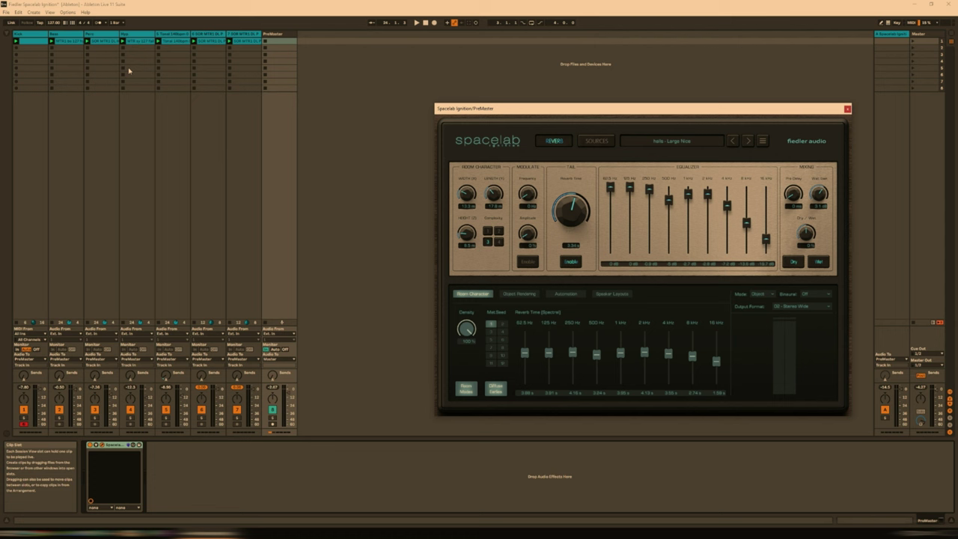
Open Spacelab Beam on the Kick track and activate the Beam device on each track from Bass to track 7
left_click(36, 34)
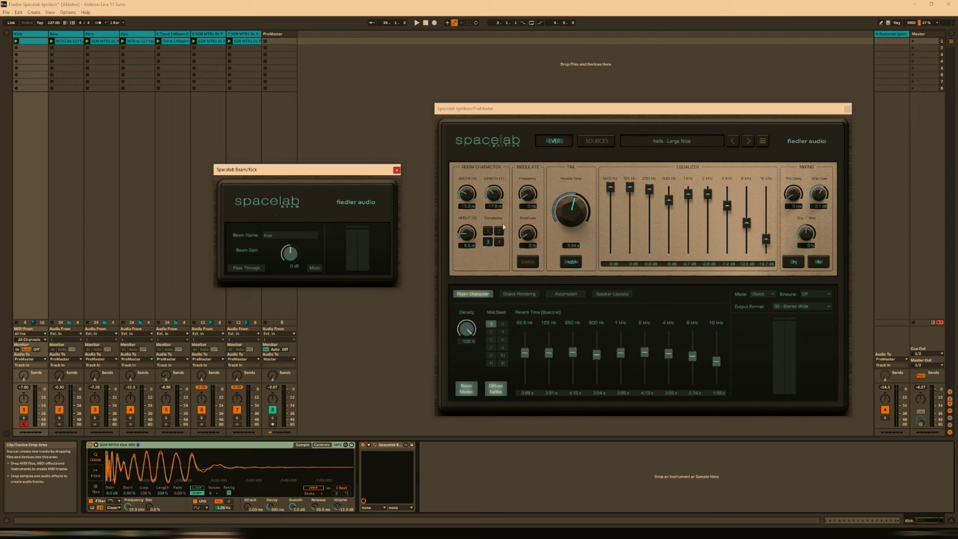
left_click(78, 429)
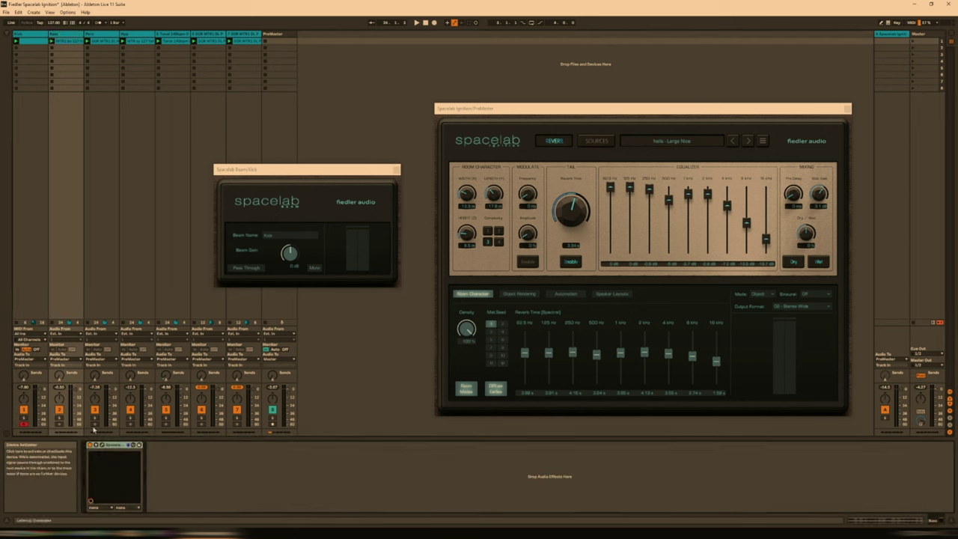
key("Right")
key("Right")
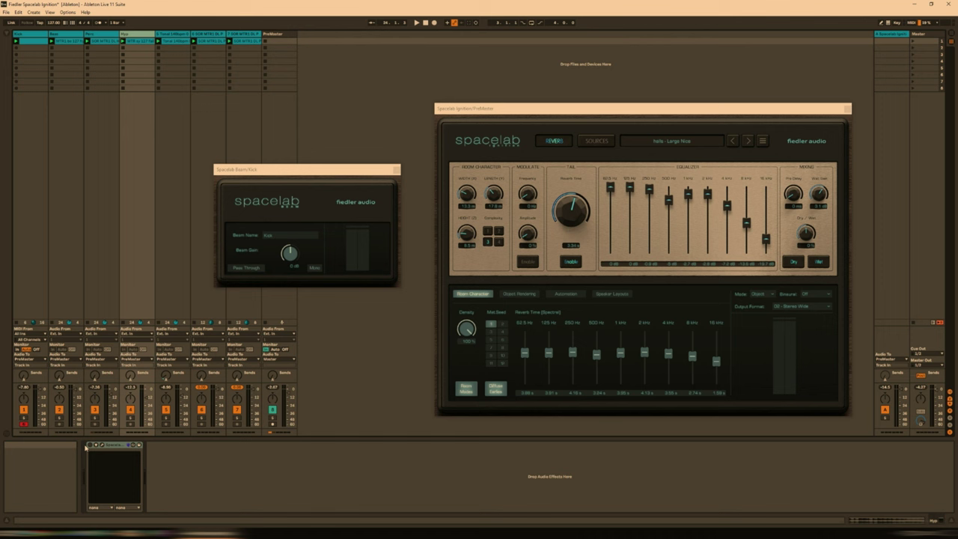
key("Right")
key("Right")
key("Right")
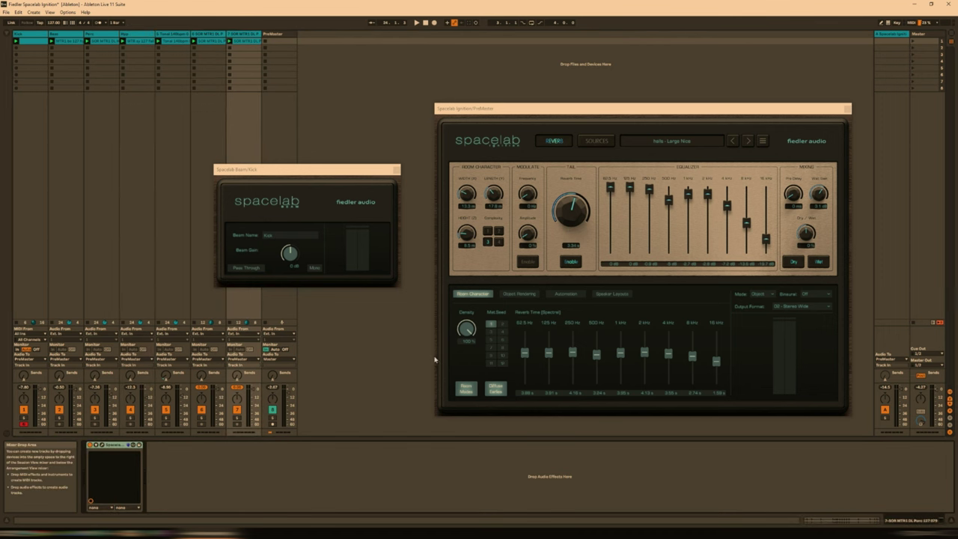
Test playback through Spacelab Beam, enable Pass Through on the Kick's Beam, and close its window
key("space")
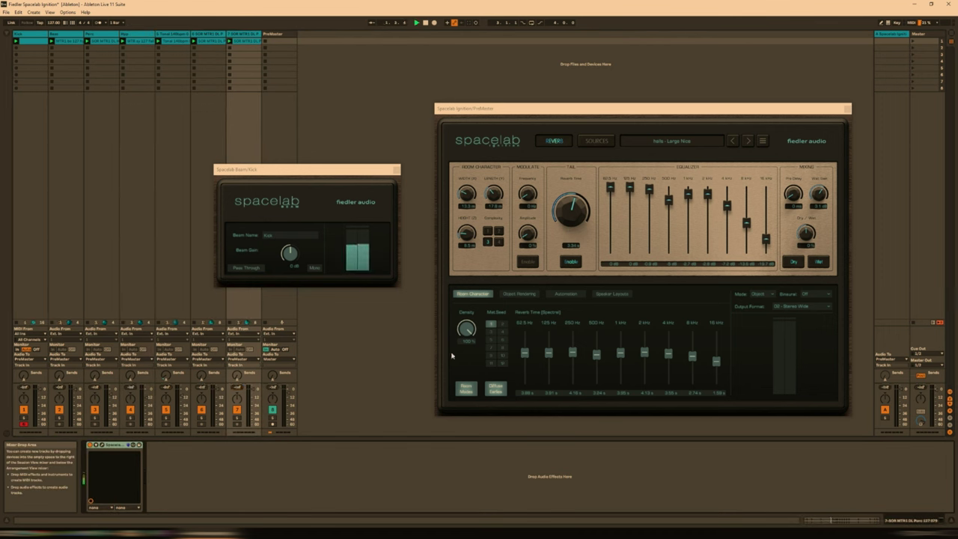
key("space")
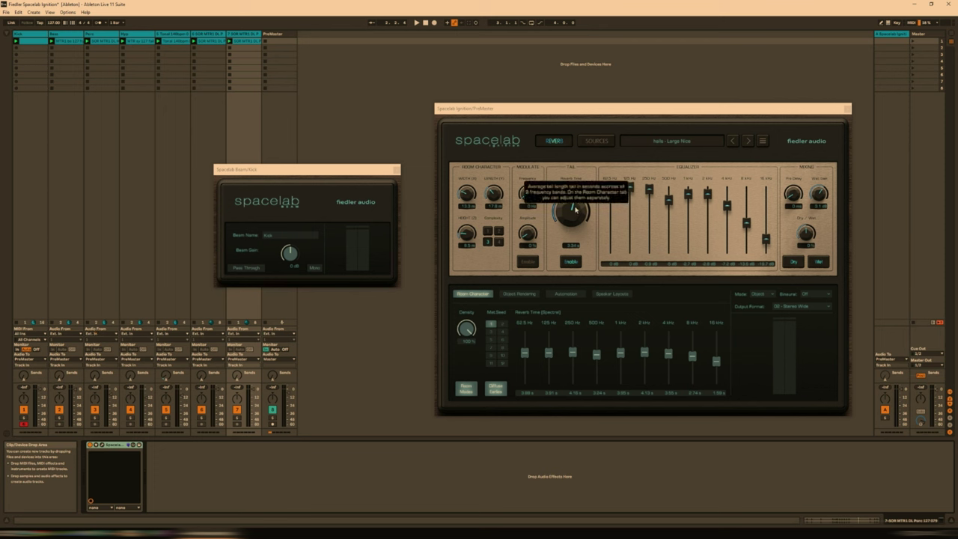
left_click(257, 269)
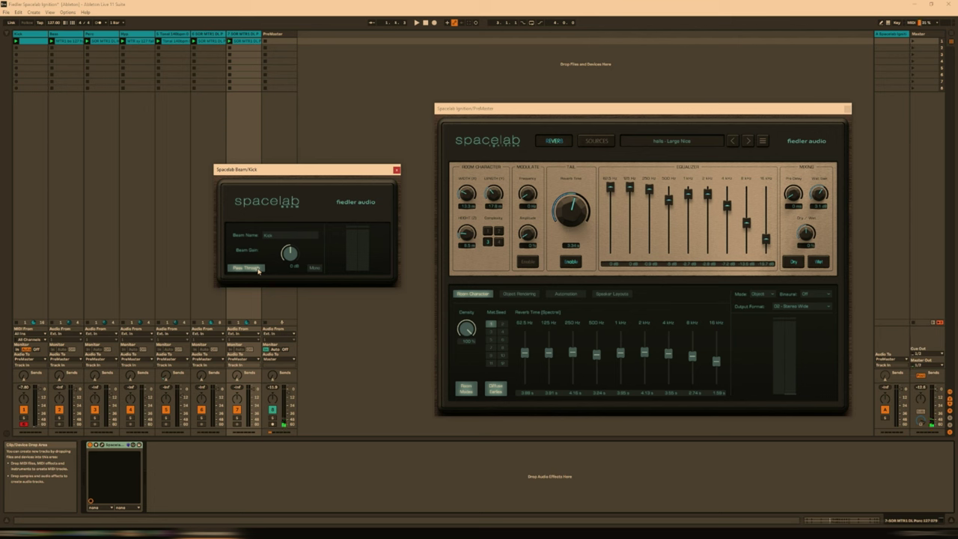
left_click(396, 169)
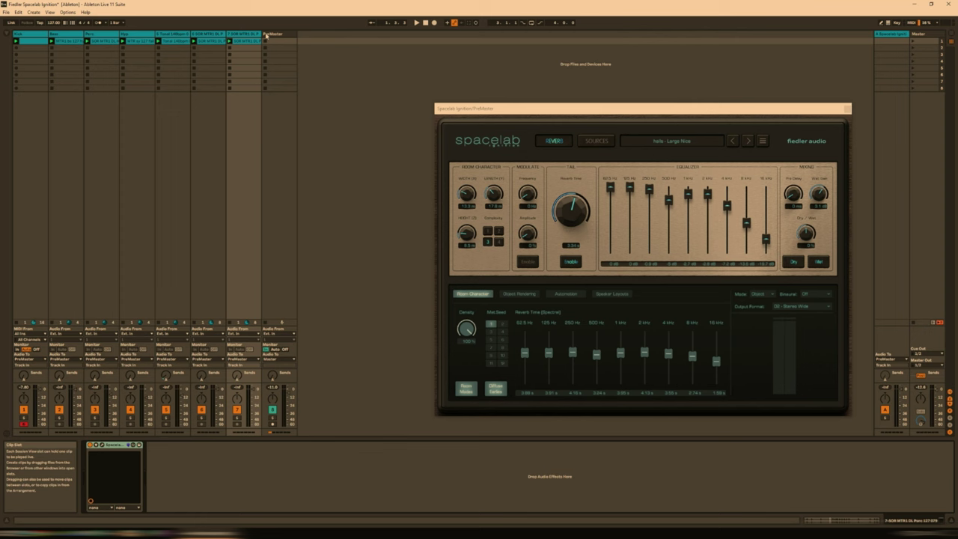
Show the Sources page of the PreMaster's Spacelab Ignition and add six more sources
left_click_drag(543, 111, 505, 98)
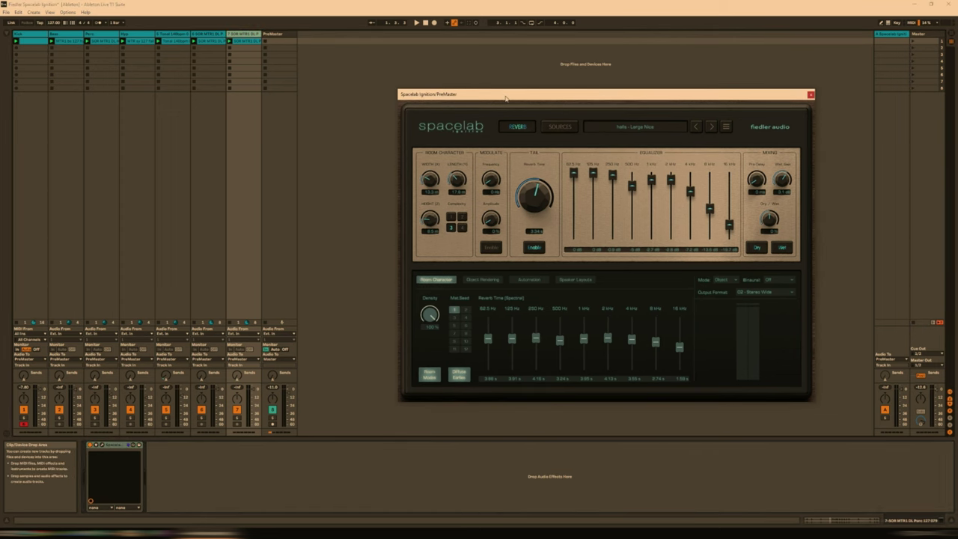
left_click(560, 127)
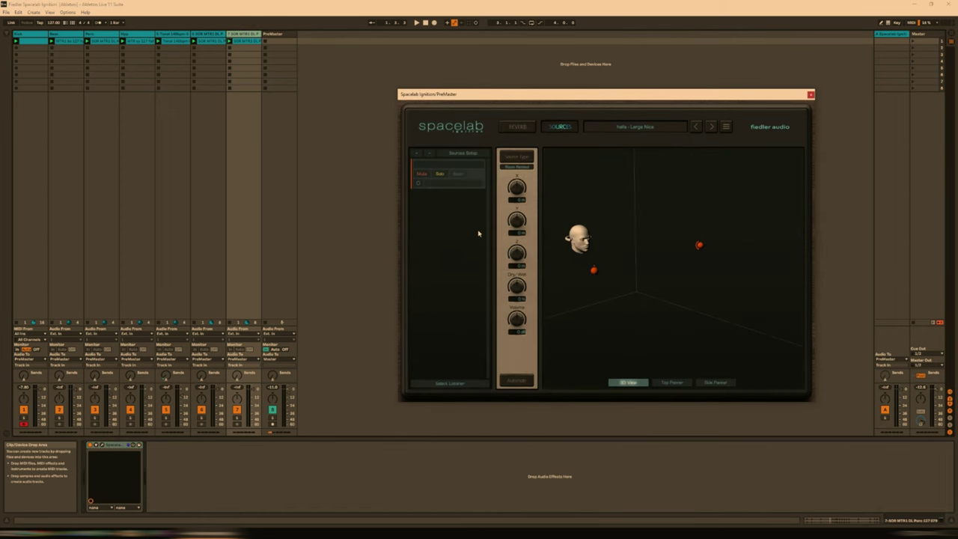
left_click(416, 153)
left_click(416, 153)
left_click(416, 154)
left_click(417, 153)
left_click(416, 153)
left_click(416, 154)
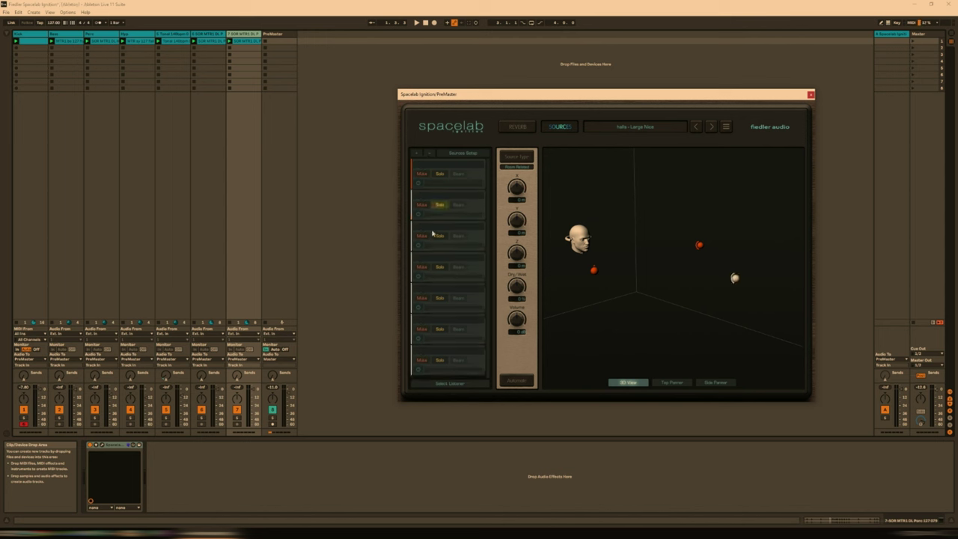
Set the first source's input to the Kick track's Beam in its source setup
left_click(480, 178)
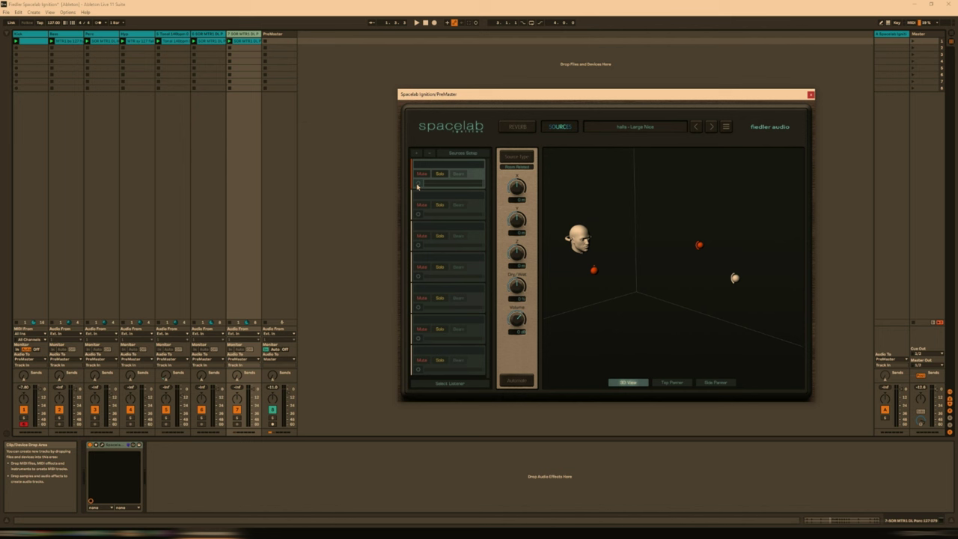
left_click(418, 184)
left_click(680, 175)
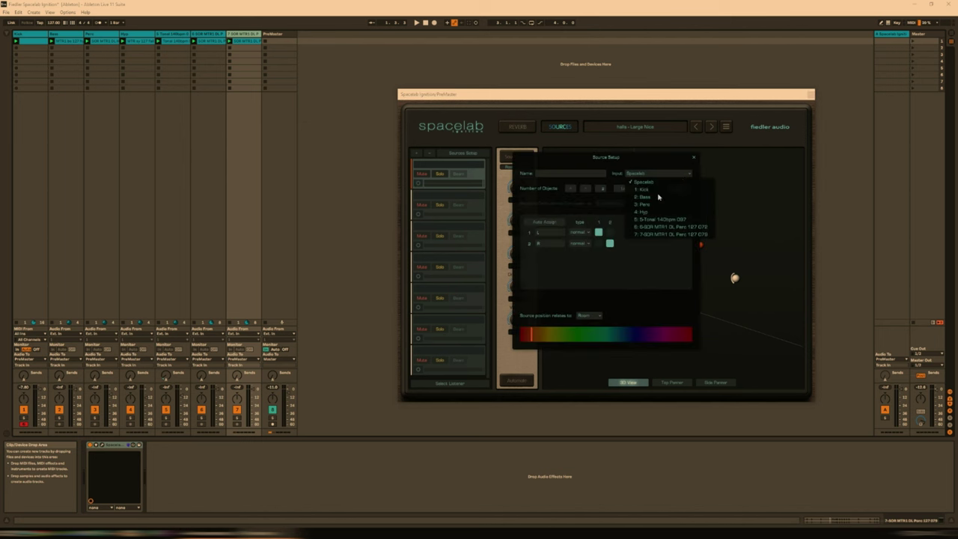
left_click(657, 192)
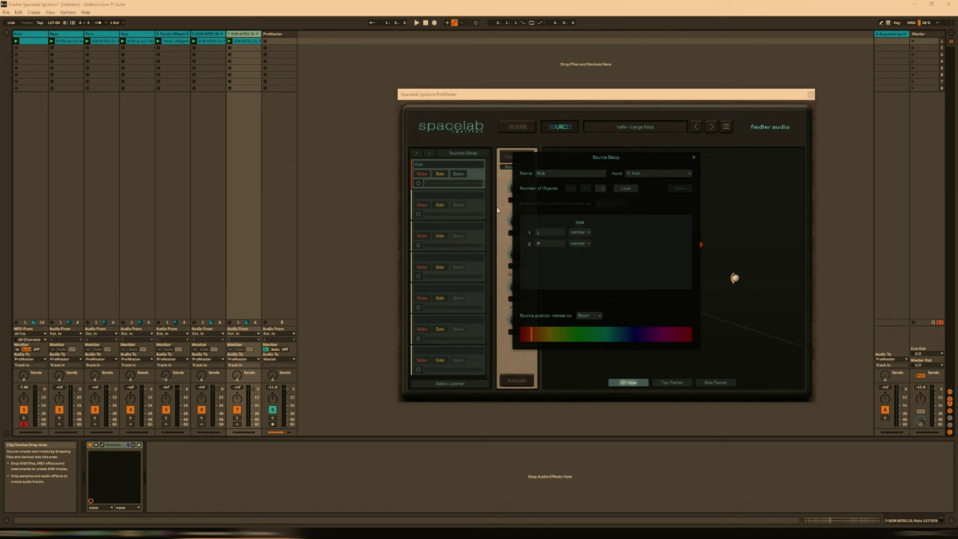
left_click(457, 220)
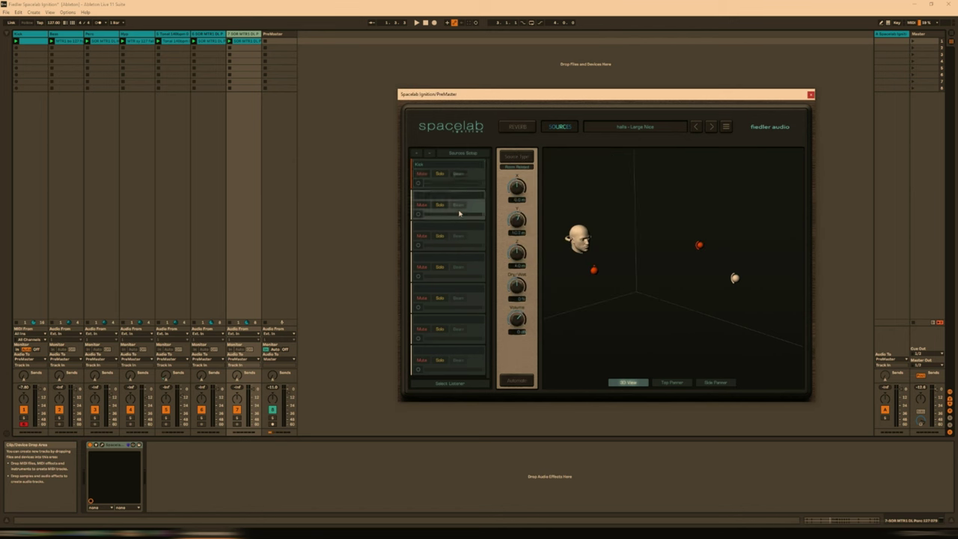
Set the second source's input to the Bass track
left_click(420, 216)
left_click(644, 175)
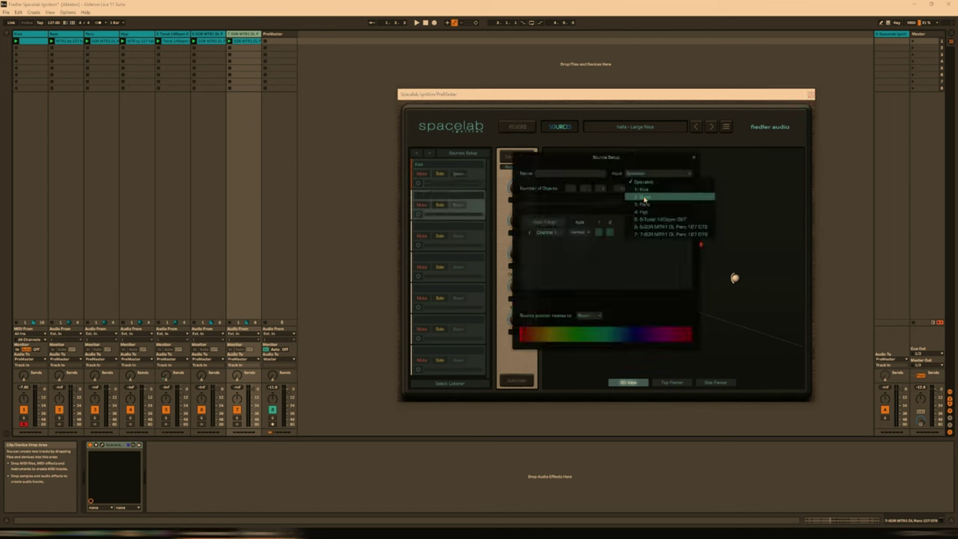
left_click(644, 200)
left_click(693, 157)
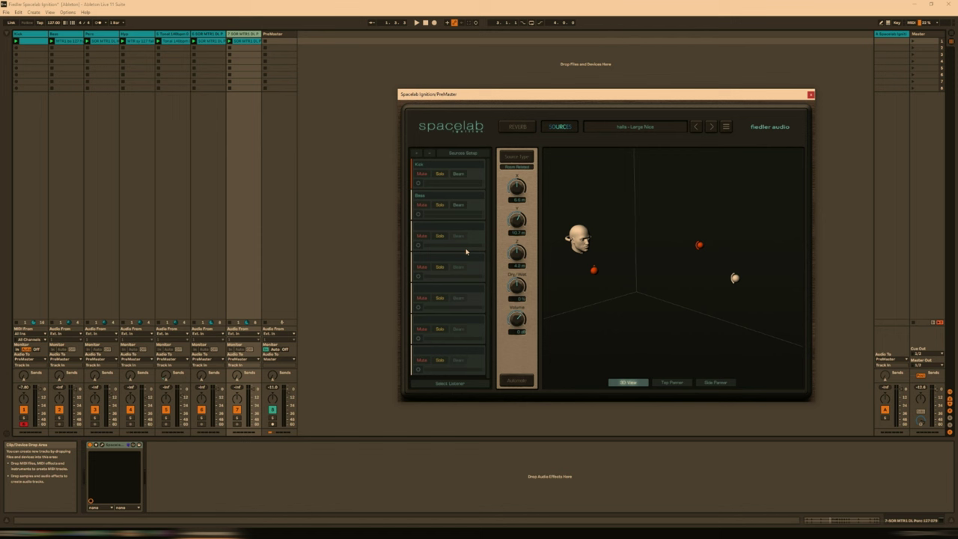
Set the third source's input to the Perc track
left_click(481, 242)
left_click(418, 245)
left_click(648, 174)
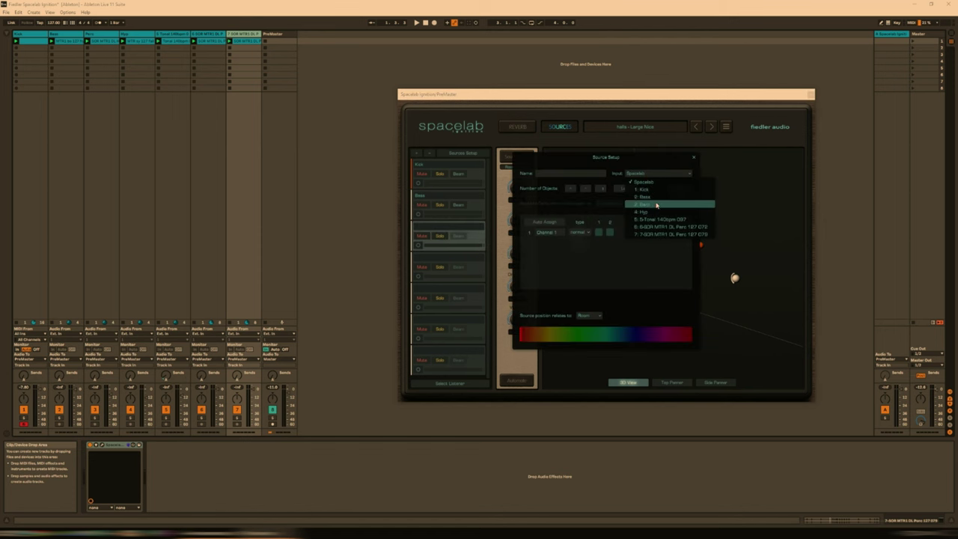
left_click(656, 204)
left_click(693, 157)
Feed the remaining four sources from tracks 4 to 7 in order, with the fifth source taking 5-Tonal 140bpm
left_click(418, 276)
left_click(648, 173)
left_click(657, 212)
left_click(418, 307)
left_click(648, 174)
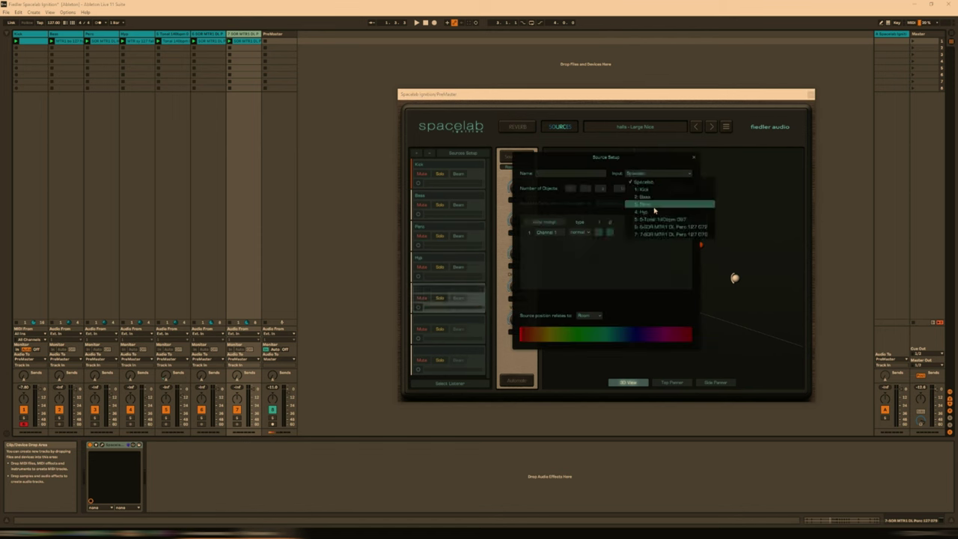
left_click(657, 219)
left_click(693, 158)
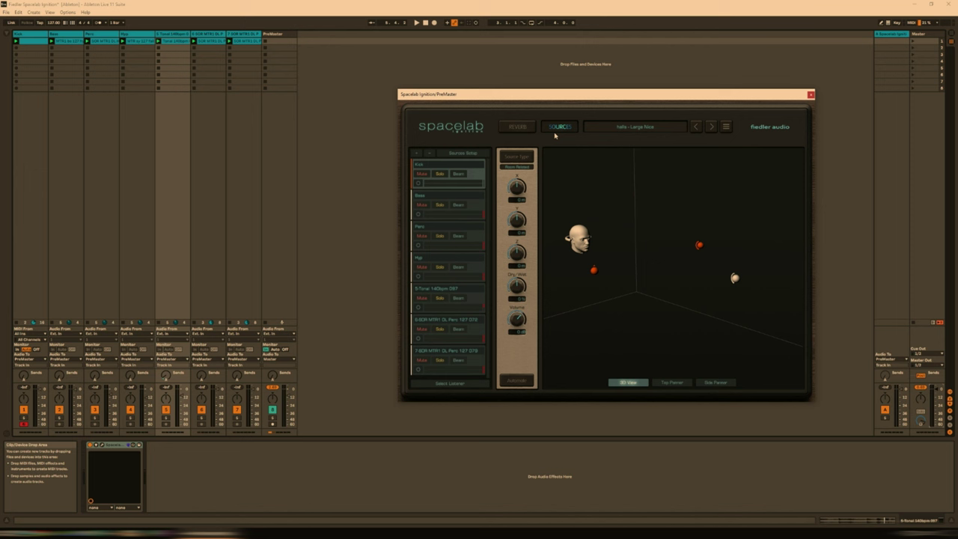
Play the set to check the level on every source, and examine the source objects in the 3D room
key("space")
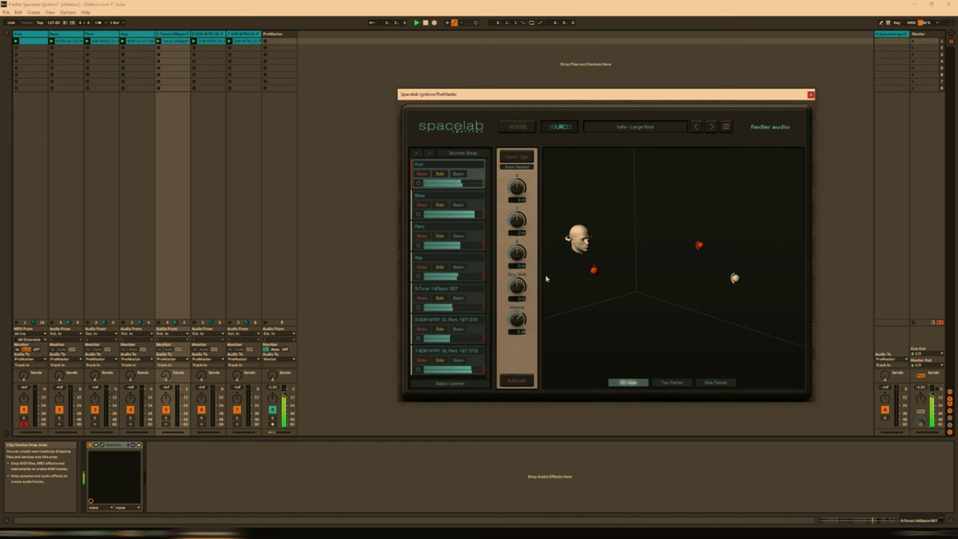
key("space")
scroll(649, 267, "down", 3)
scroll(649, 266, "down", 3)
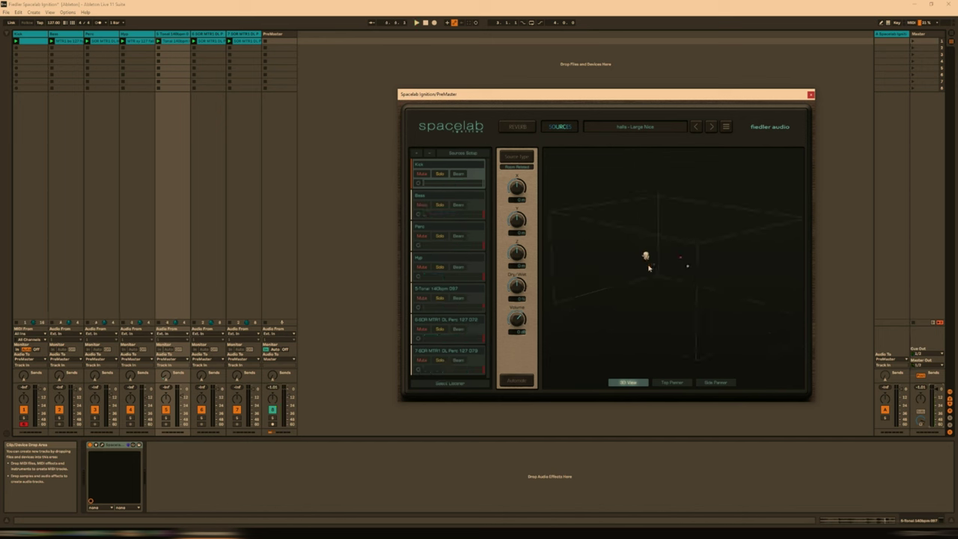
left_click_drag(677, 250, 719, 283)
Give the Perc source a purple colour and colour the fourth, fifth and sixth sources differently
double_click(420, 246)
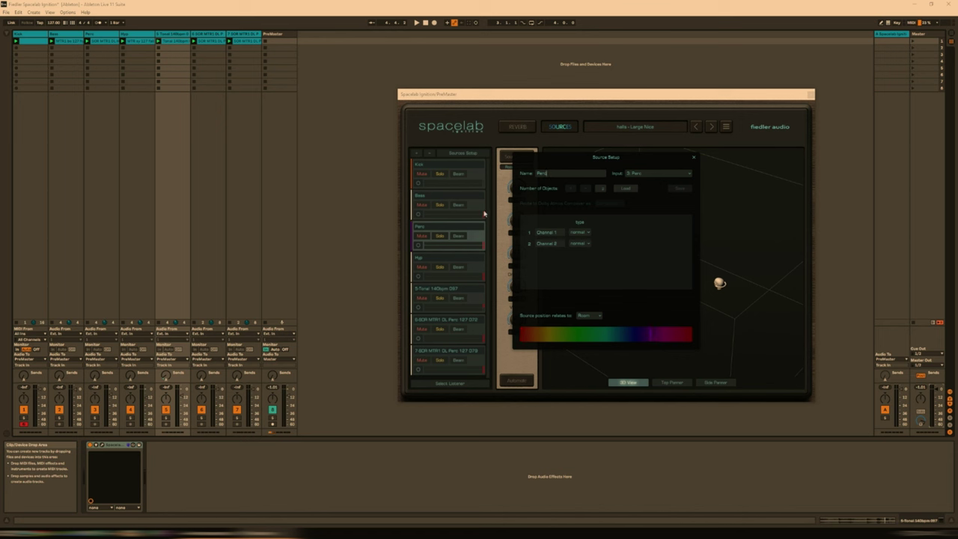
left_click(490, 264)
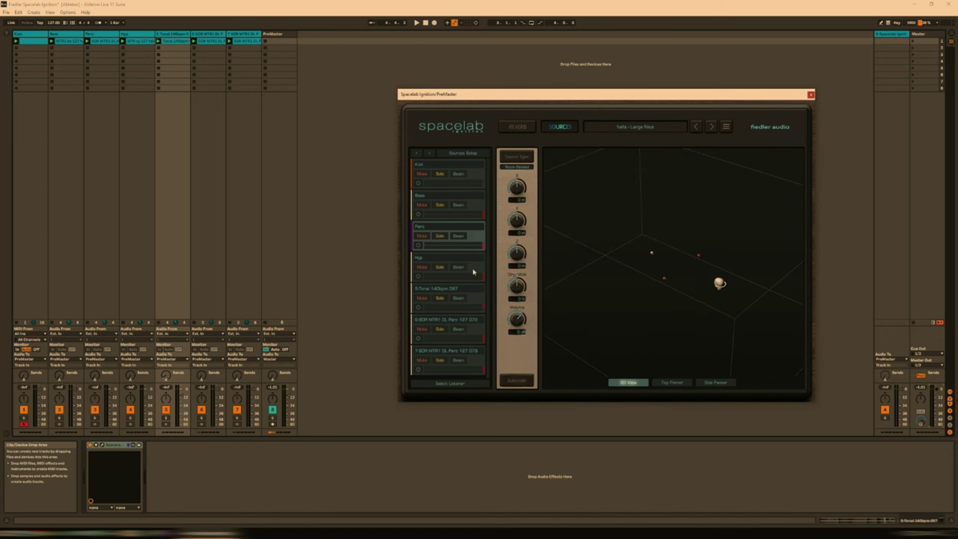
left_click(473, 272)
left_click(475, 303)
left_click(477, 334)
left_click(479, 364)
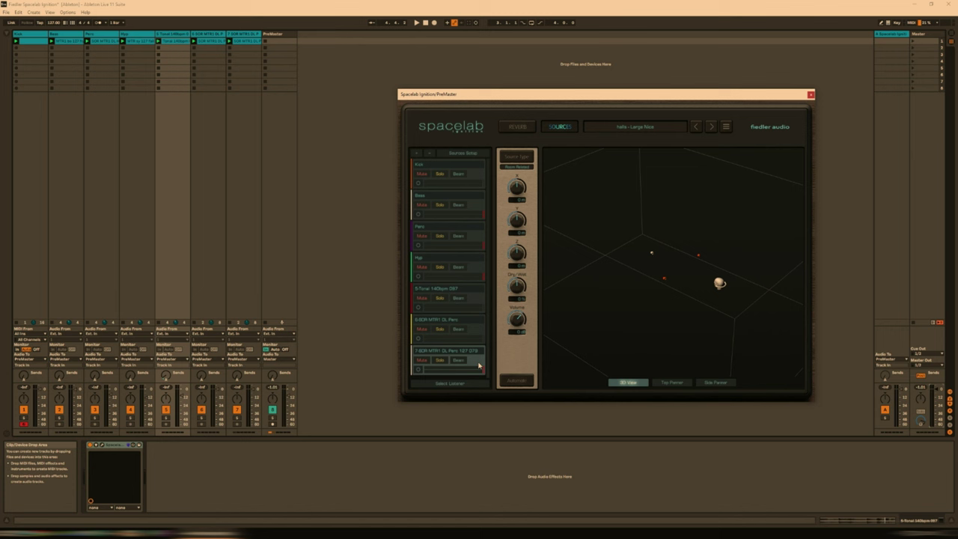
Shorten the seventh source's name to 7-SOR MTR1 DL Perc and give it a red-orange colour
double_click(479, 365)
left_click(533, 338)
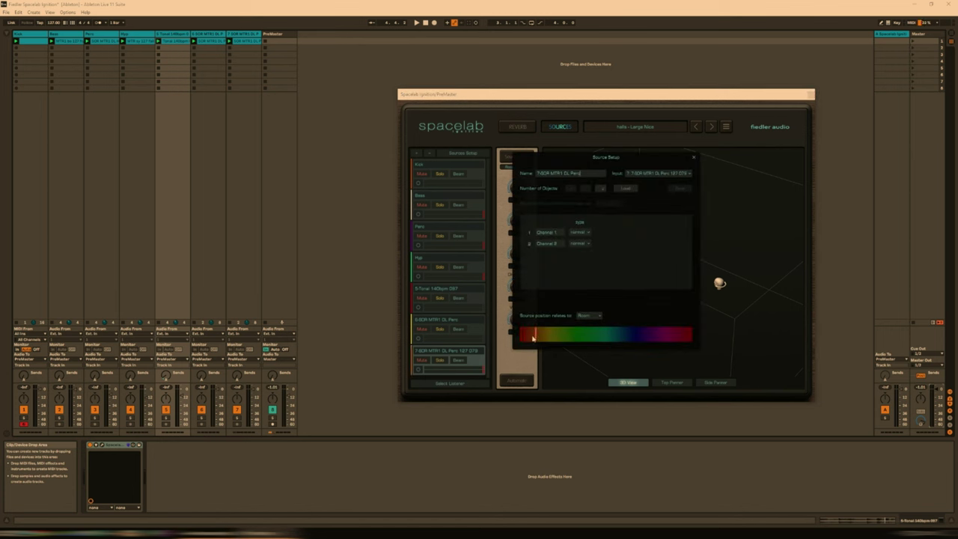
left_click(693, 158)
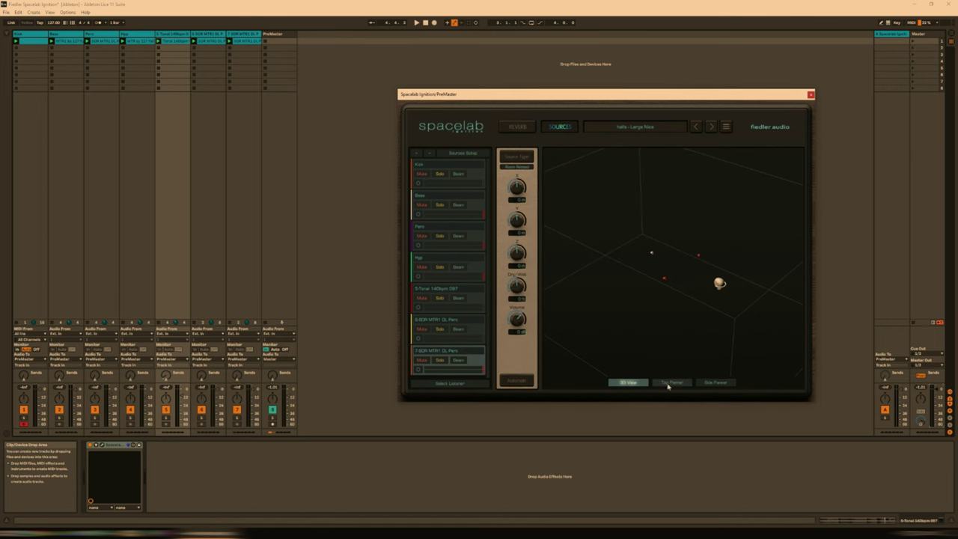
Spread the source objects around the room in the Top Panner, with track 4's pair at the front left and Bass behind the listener's left
left_click(671, 383)
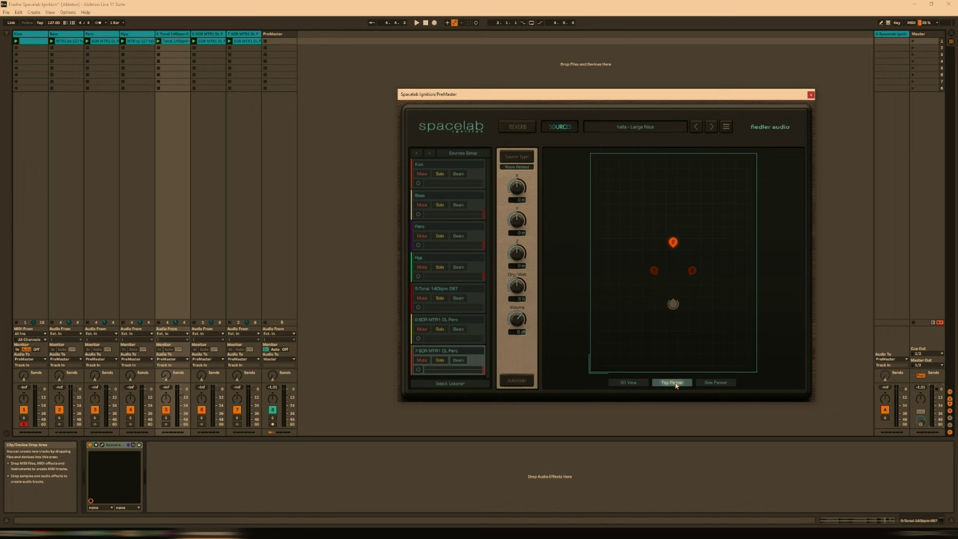
left_click_drag(673, 243, 628, 204)
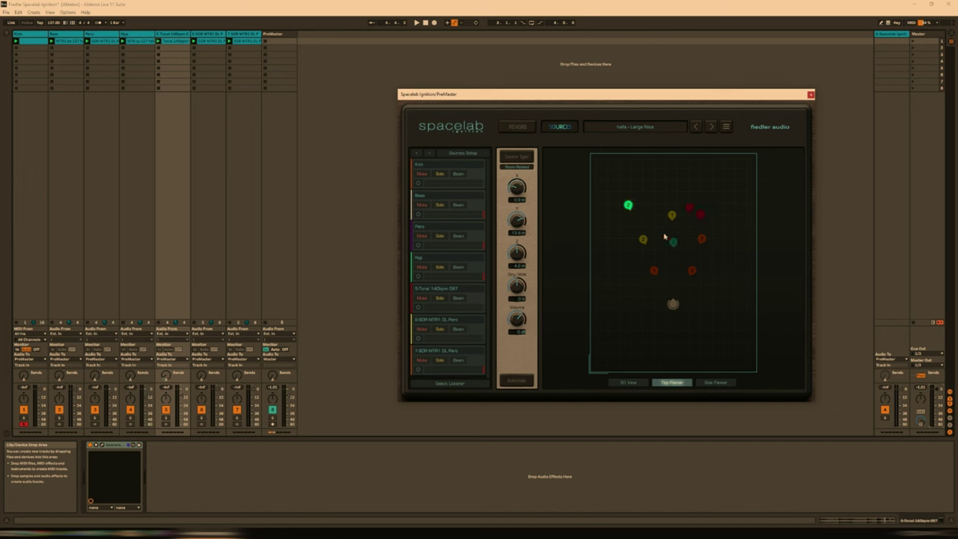
mouse_move(673, 242)
left_mouse_down()
mouse_move(621, 208)
mouse_move(612, 322)
left_mouse_up()
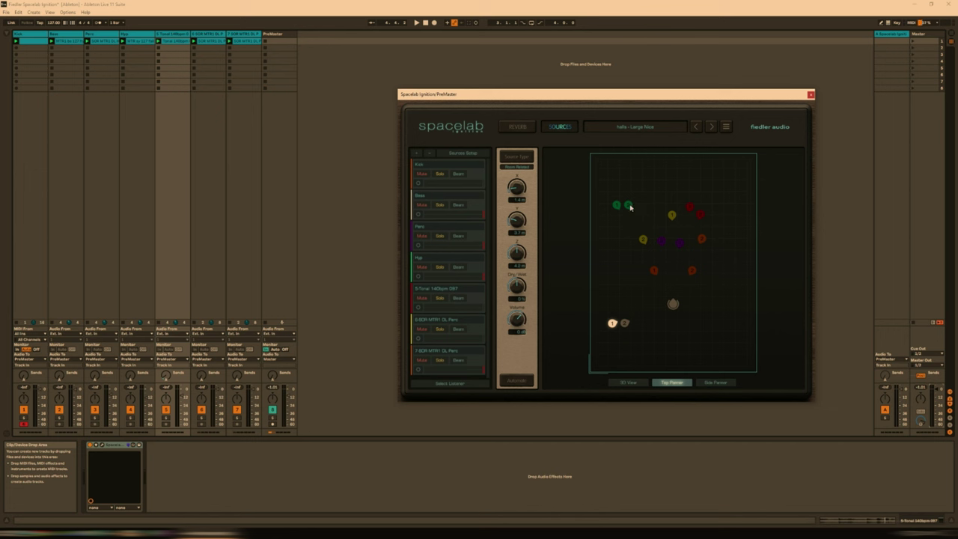
Select the Kick's objects and play the set to hear the new source placement
left_click(691, 270)
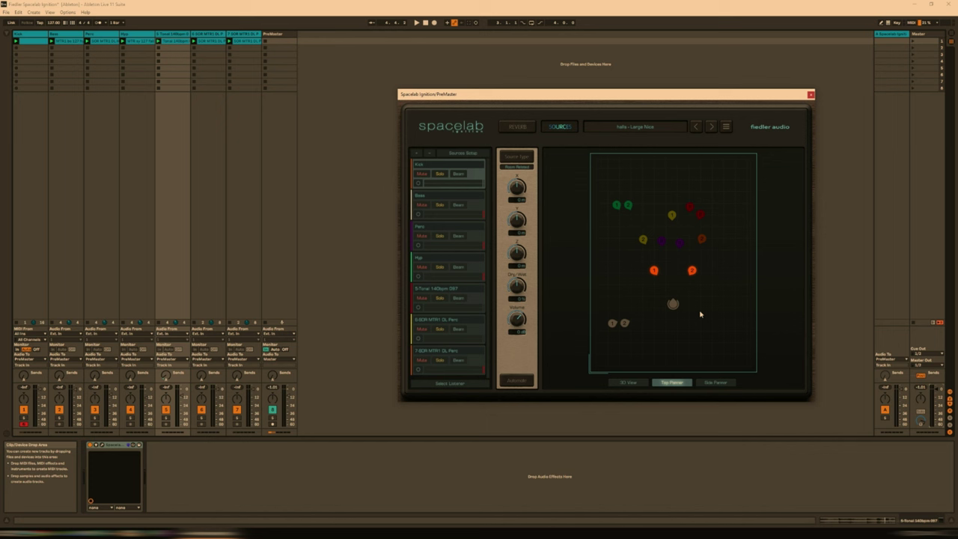
key("space")
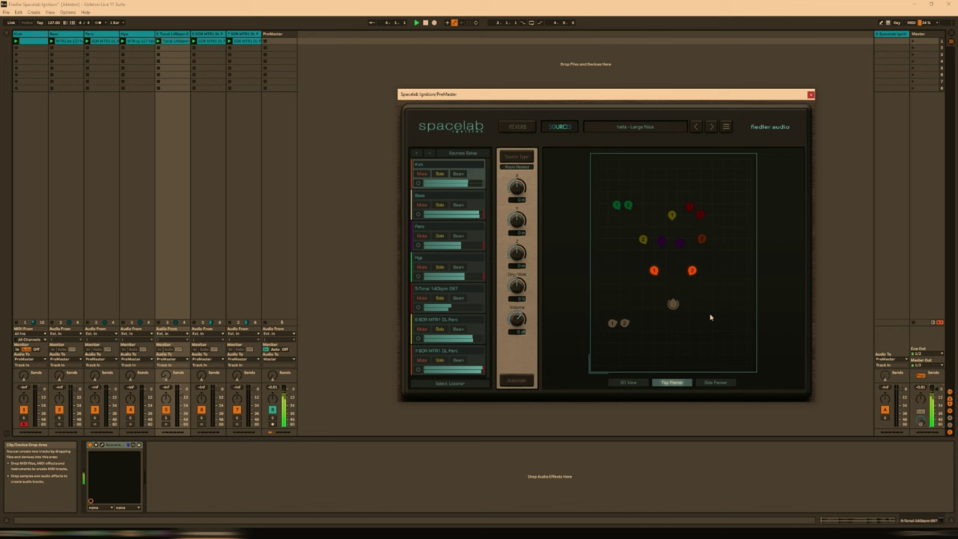
key("space")
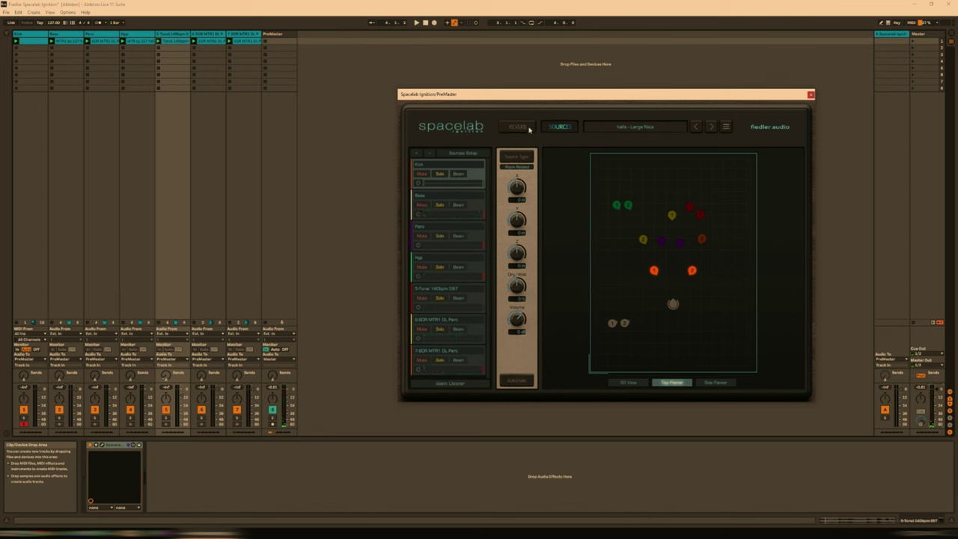
Show the Reverb page, set Binaural to Space-R and start playback
left_click(519, 127)
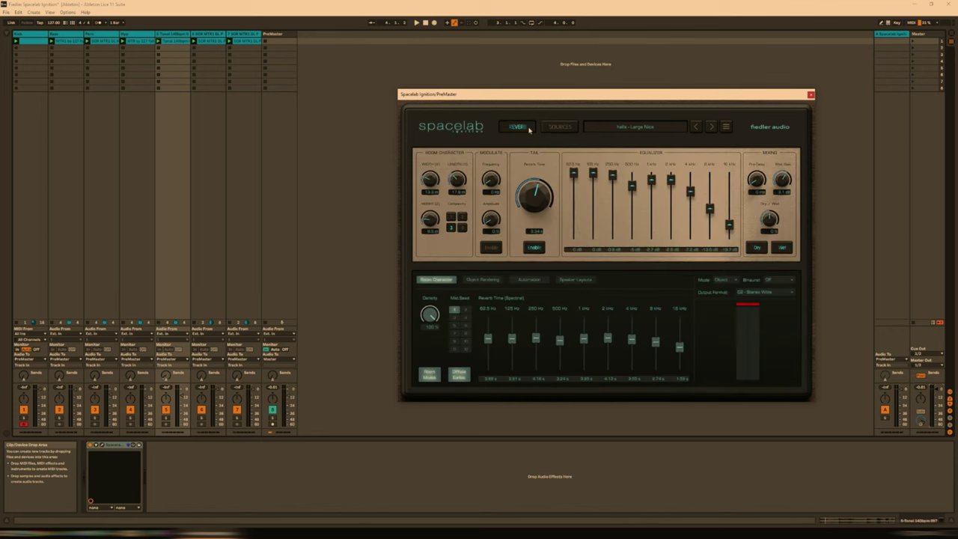
left_click(792, 282)
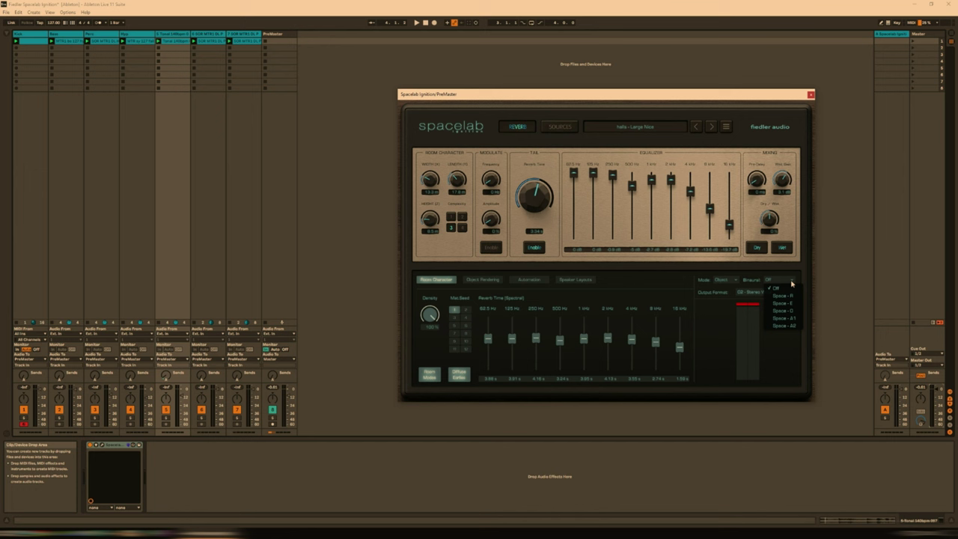
left_click(785, 277)
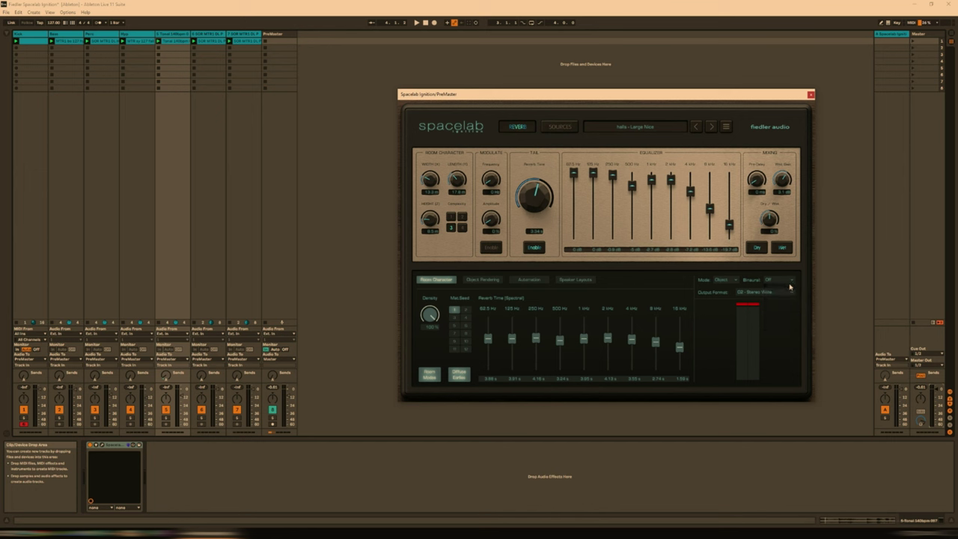
left_click(785, 281)
left_click(796, 296)
key("space")
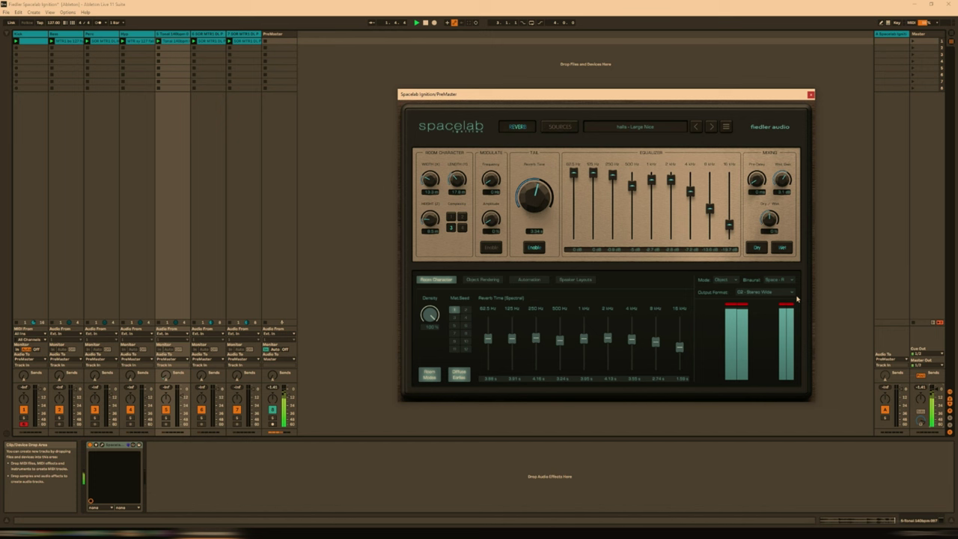
Audition the binaural modes Space-D and Space-E during playback
left_click(787, 280)
left_click(795, 314)
left_click(791, 281)
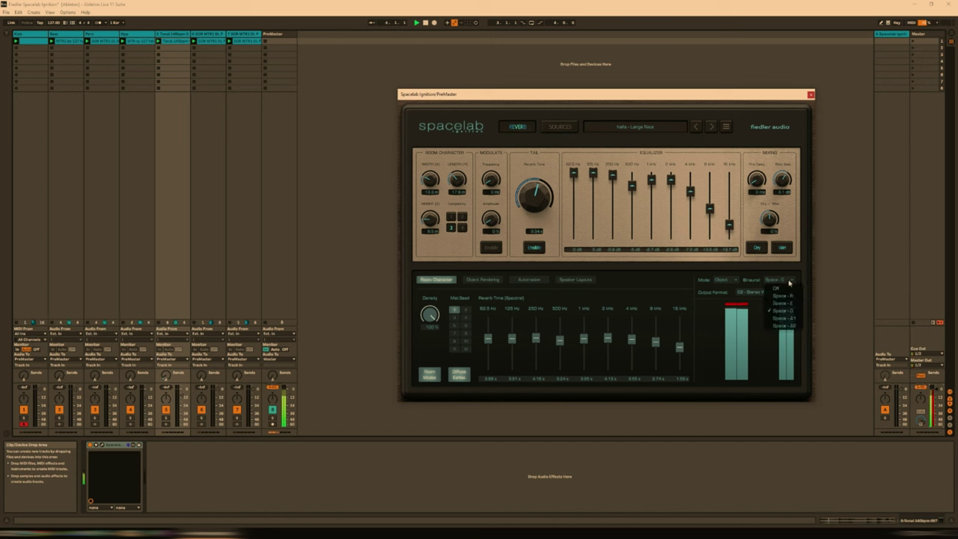
left_click(792, 305)
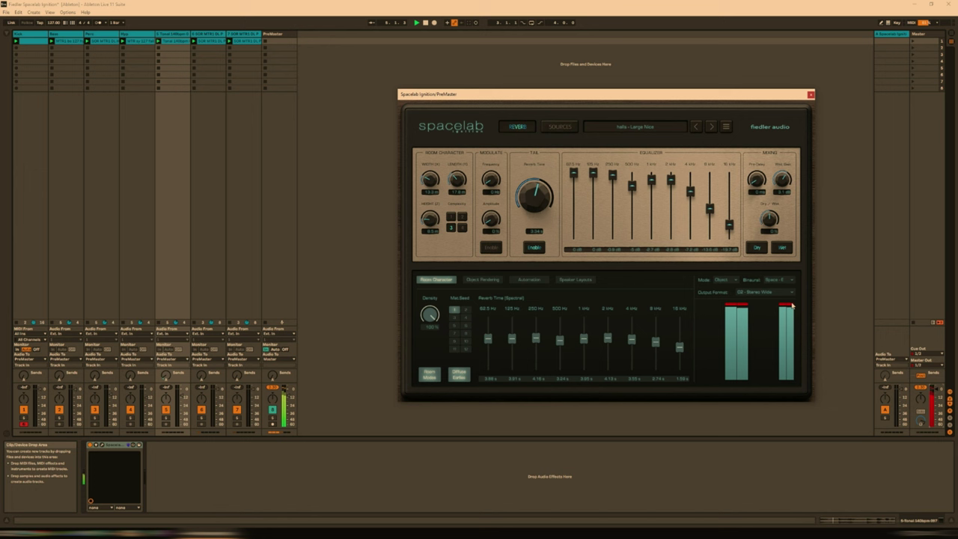
Compare the binaural modes Space-D, Space-A1 and Space-A2 by ear
left_click(788, 287)
left_click(796, 314)
left_click(791, 282)
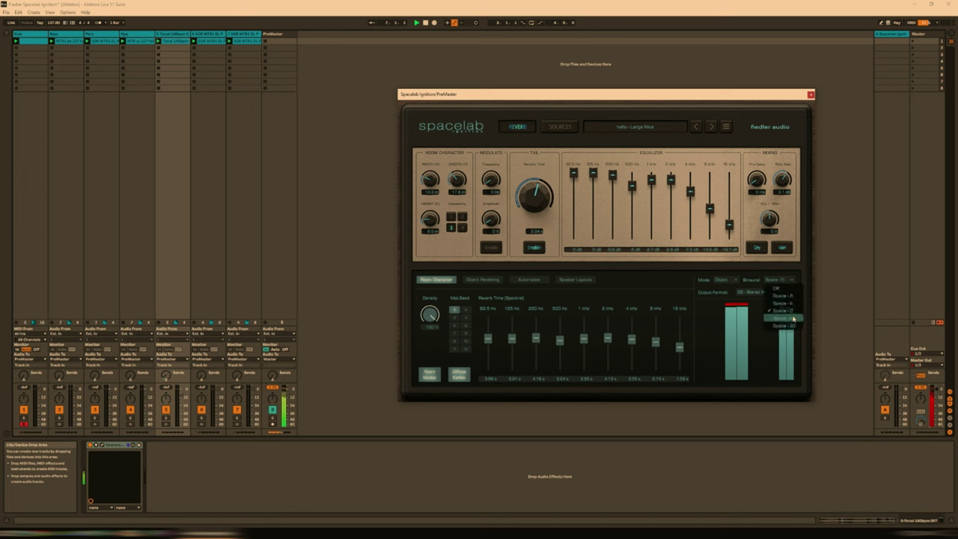
left_click(793, 317)
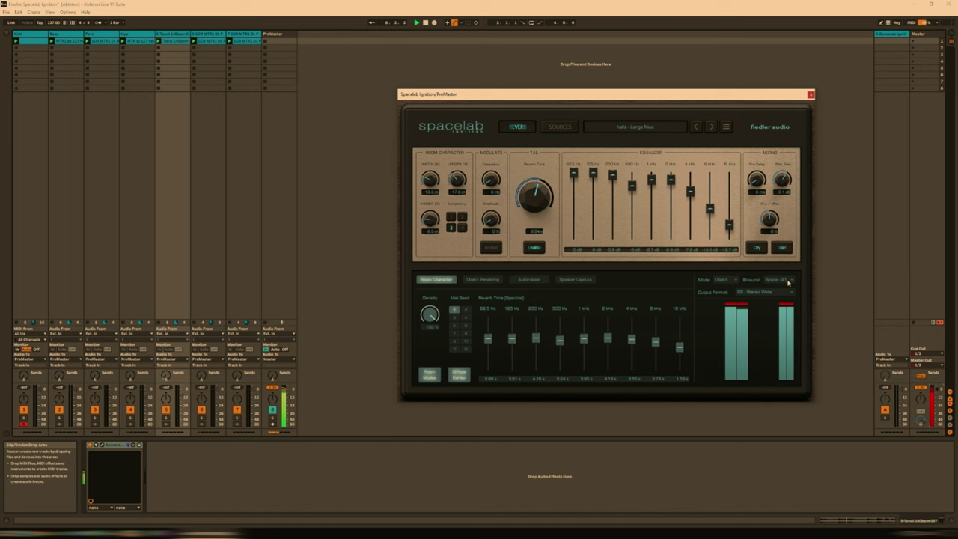
left_click(788, 282)
left_click(791, 327)
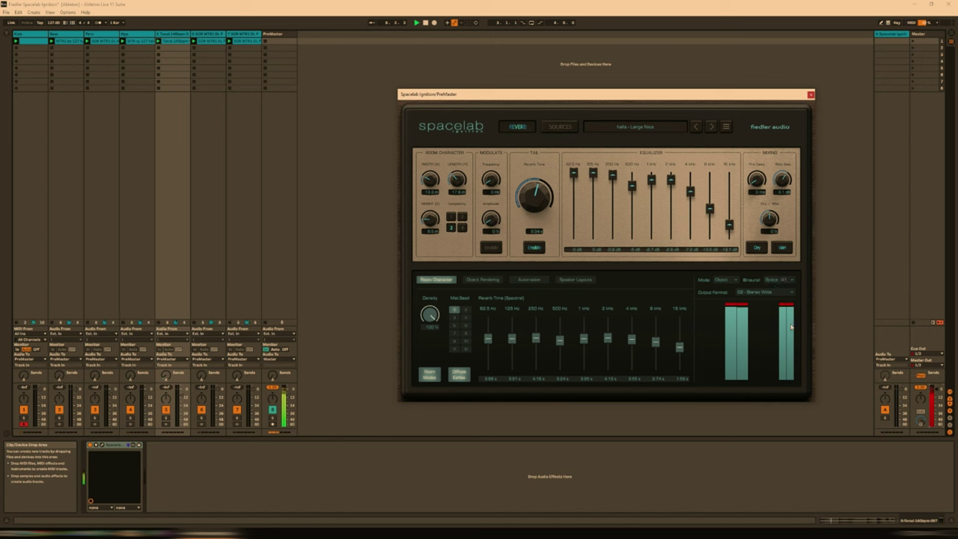
Switch Binaural back to Space-E for comparison and set it to Space-D
left_click(790, 283)
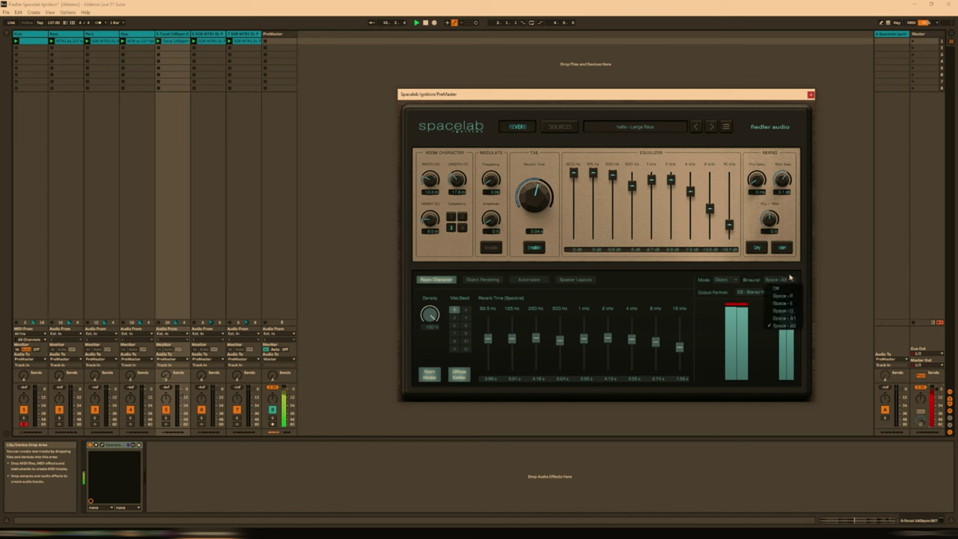
left_click(791, 283)
left_click(791, 284)
left_click(791, 284)
left_click(791, 284)
left_click(793, 304)
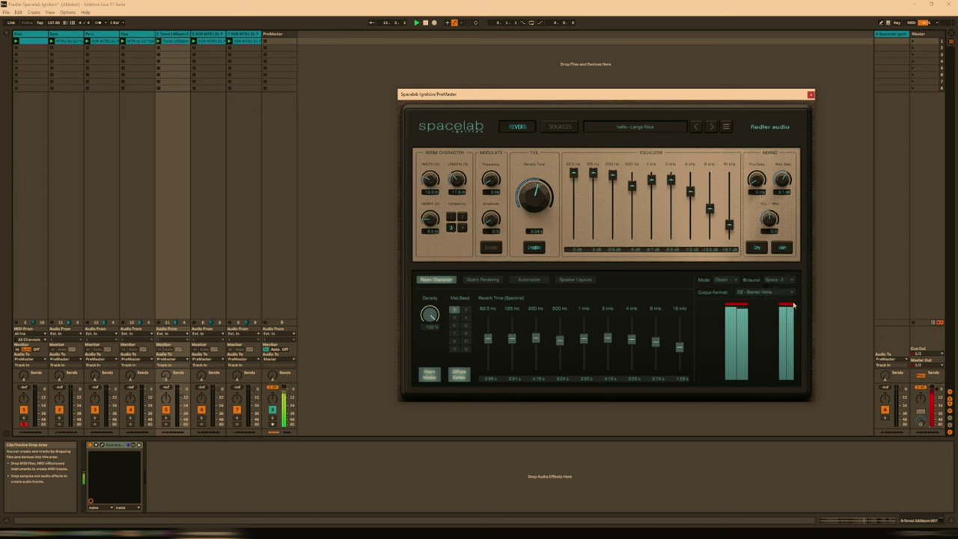
left_click(792, 282)
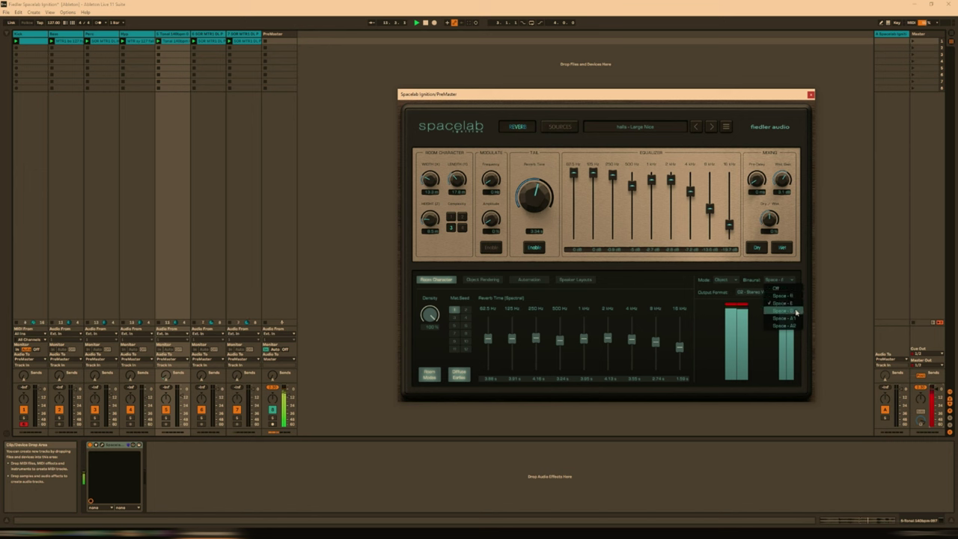
left_click(796, 311)
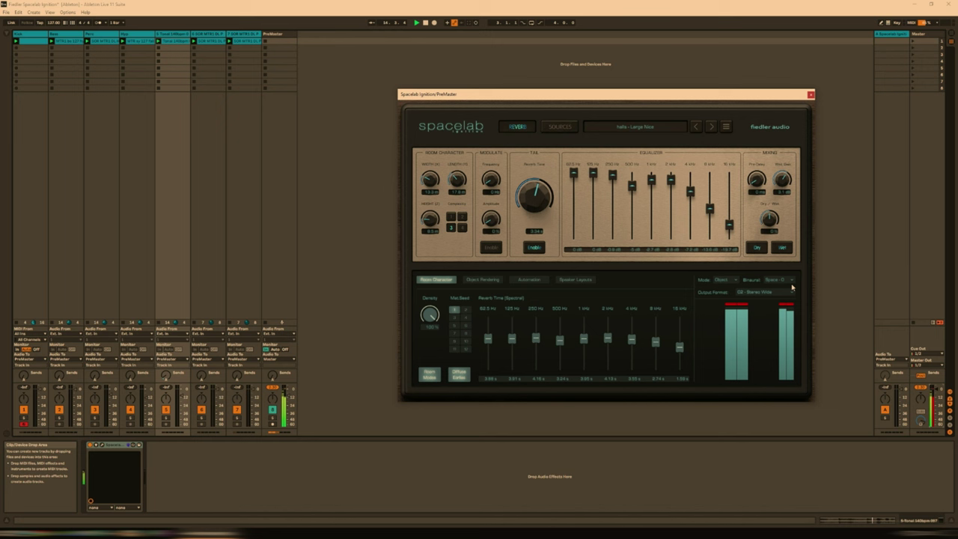
Show the Sources page, solo the Kick source and place both its objects together directly in front of the listener during playback
left_click(792, 287)
left_click(795, 304)
left_click(561, 128)
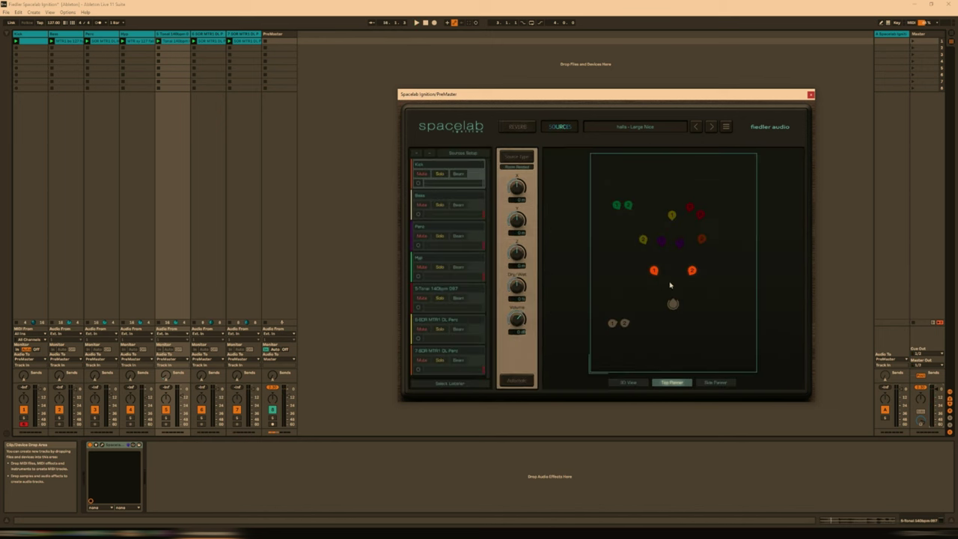
left_click(440, 173)
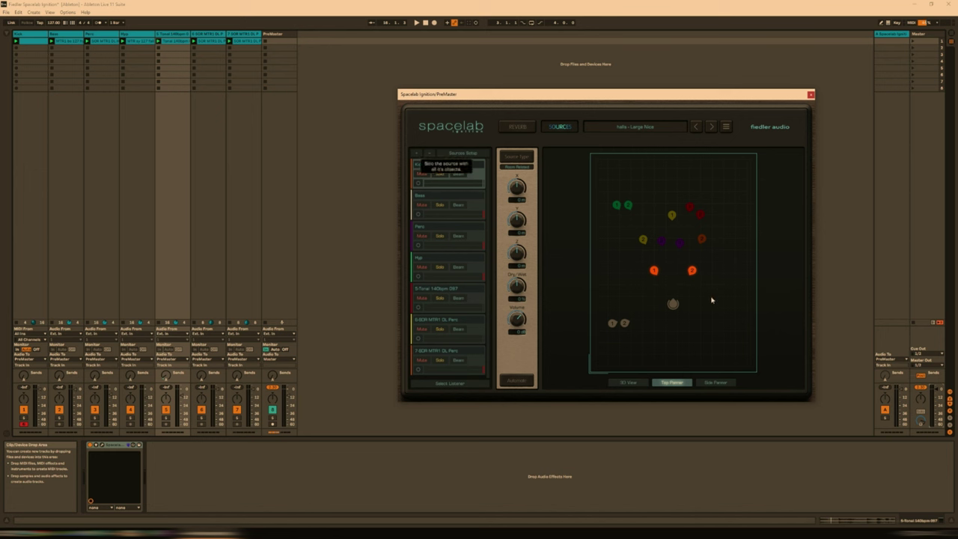
key("space")
left_click_drag(652, 275, 702, 268)
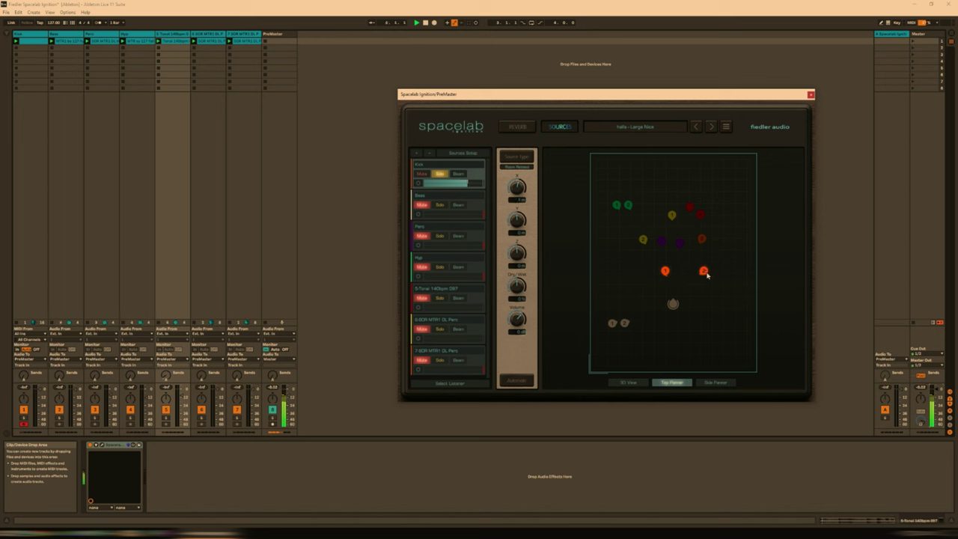
left_click_drag(705, 275, 674, 272)
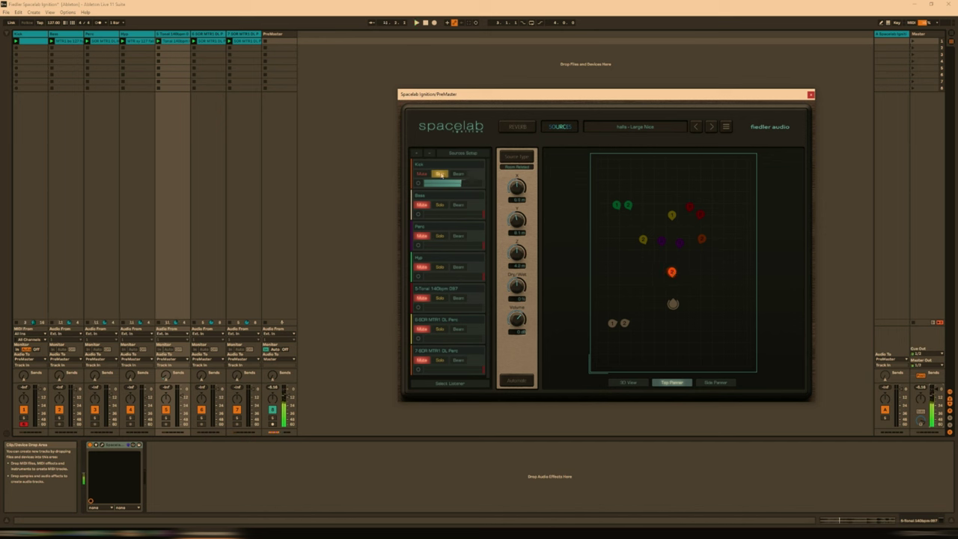
Solo the Bass source, move its object pair just in front of the listener beside the Kick, and solo the Kick along with it
left_click(440, 204)
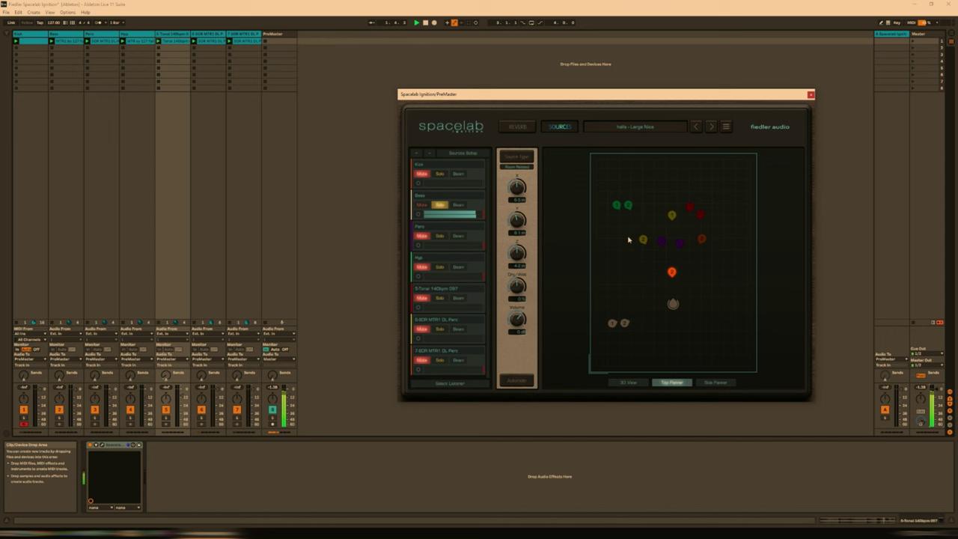
left_click(625, 323)
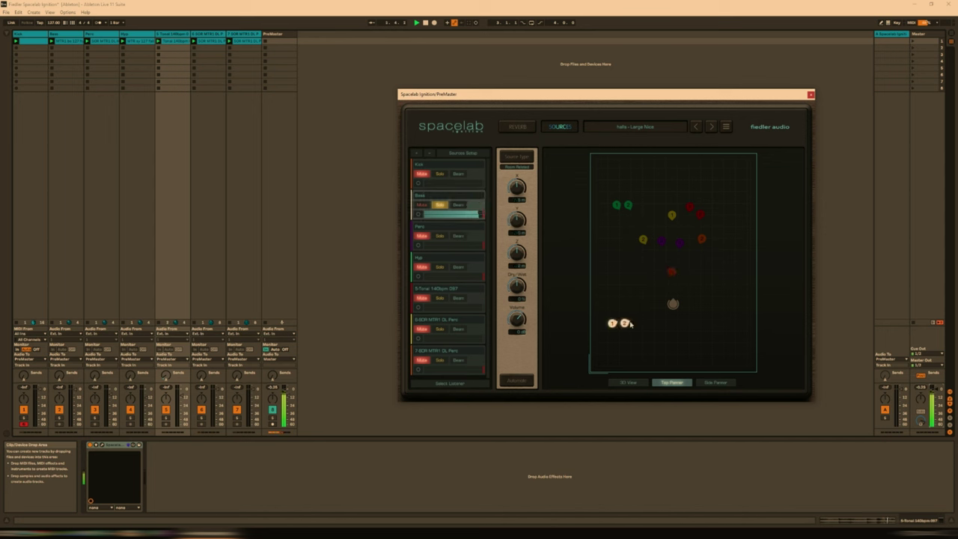
left_click_drag(630, 323, 685, 280)
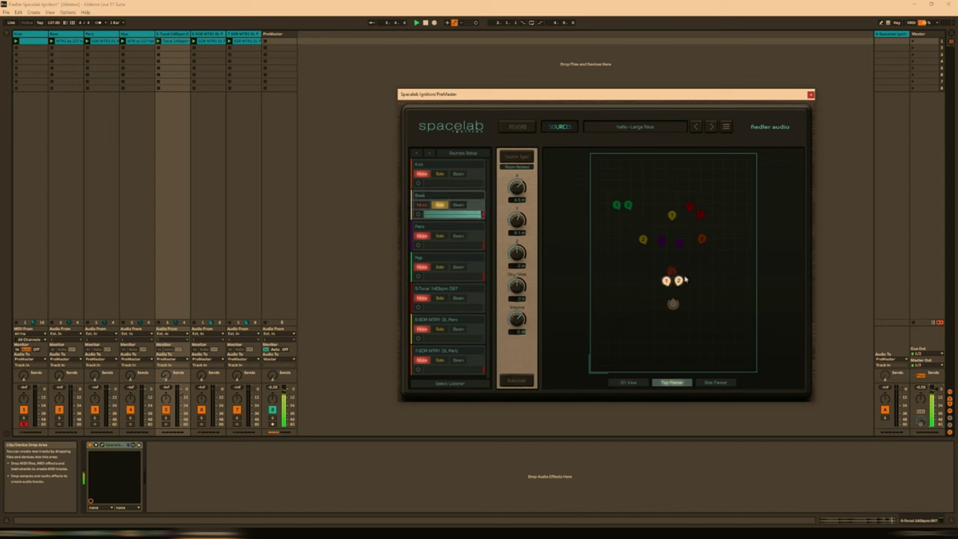
left_click(443, 176)
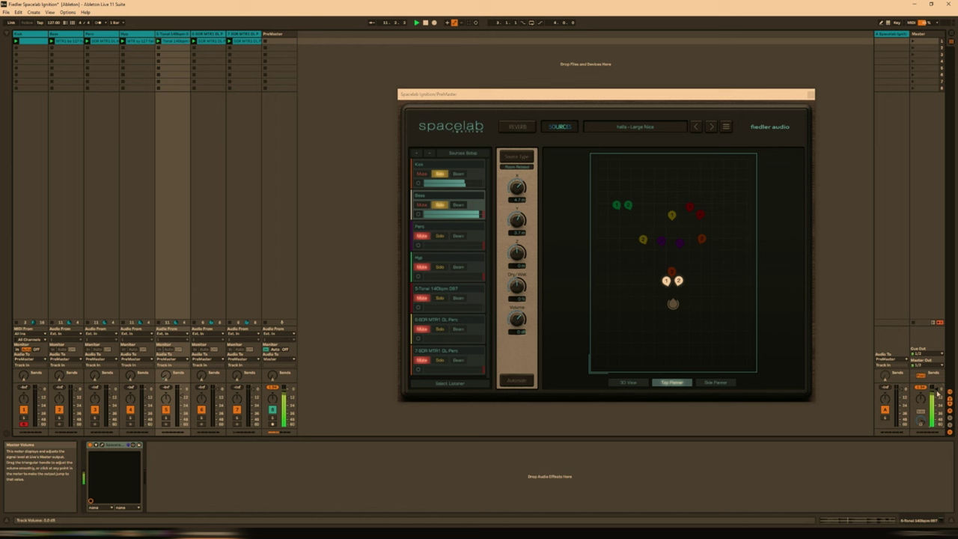
Solo the Perc source, move its two objects to the far right corner of the room and restart playback
left_click(442, 236)
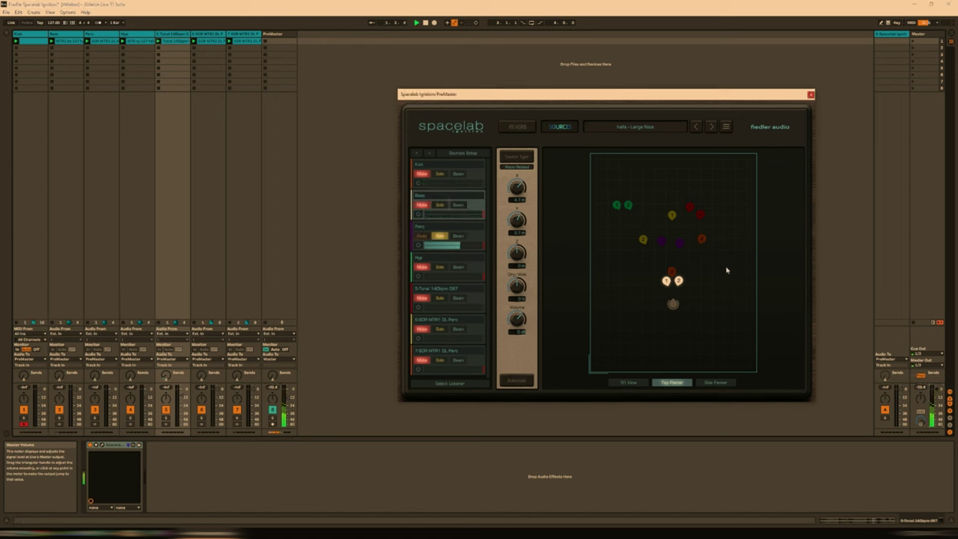
left_click_drag(689, 241, 757, 196)
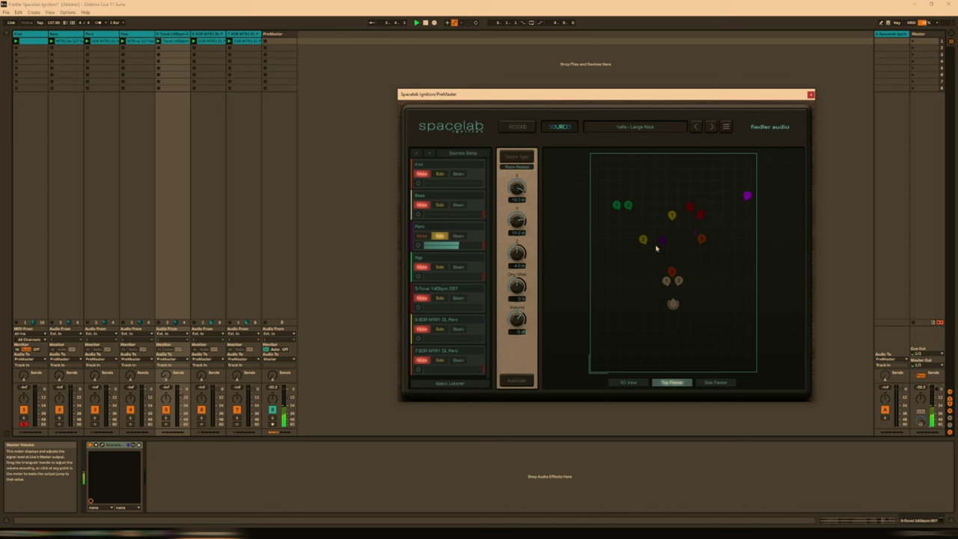
left_click_drag(661, 243, 727, 185)
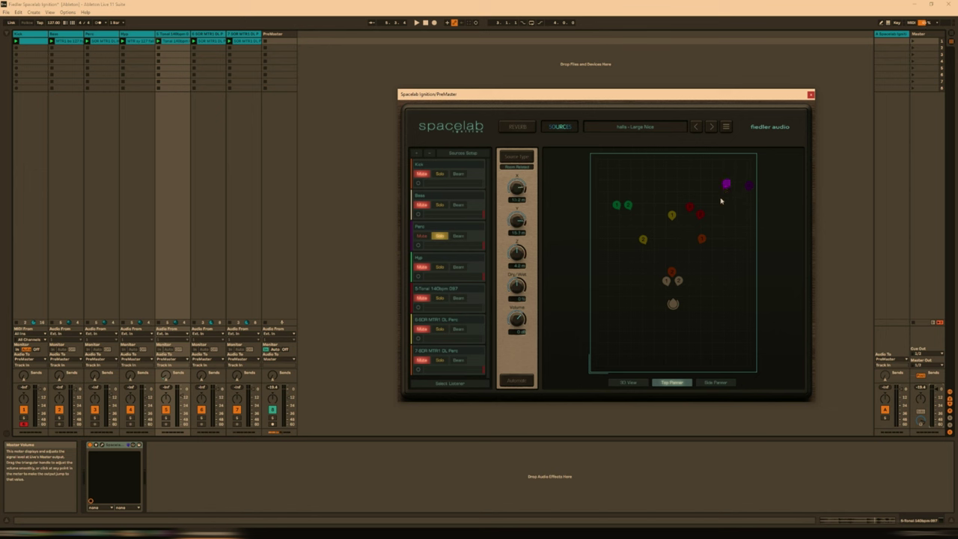
key("space")
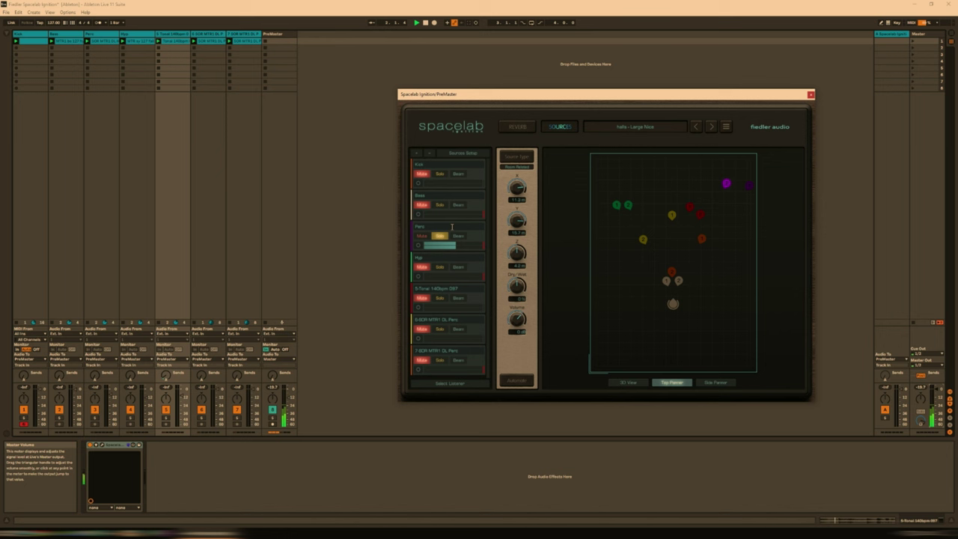
Solo the green source together with Perc and spread its two objects slightly in the far left area of the room
left_click(440, 266)
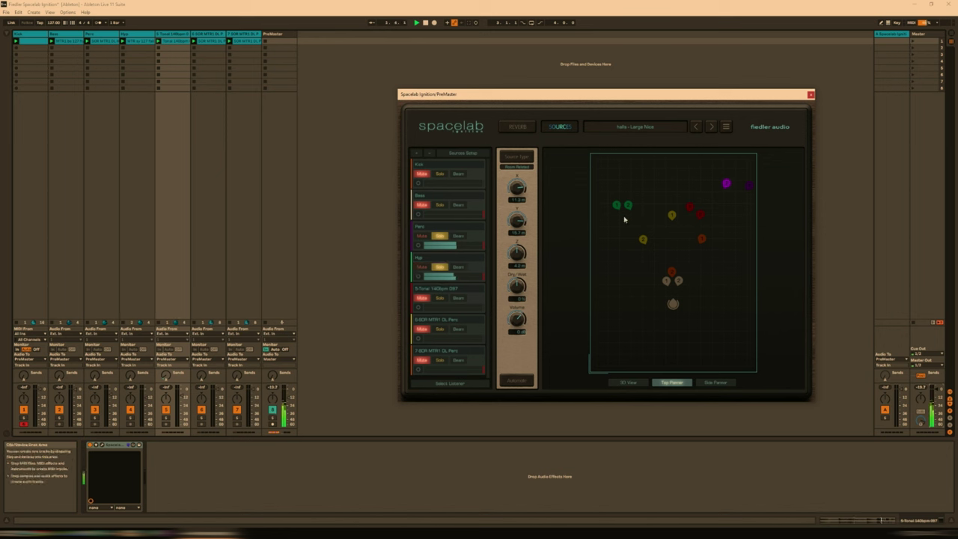
mouse_move(617, 211)
left_mouse_down()
mouse_move(607, 201)
mouse_move(626, 199)
left_mouse_up()
Move the red 5-Tonal objects to the listener's front left, release the Perc and green solos, and fine-tune the position with 5-Tonal soloed
left_click(702, 217)
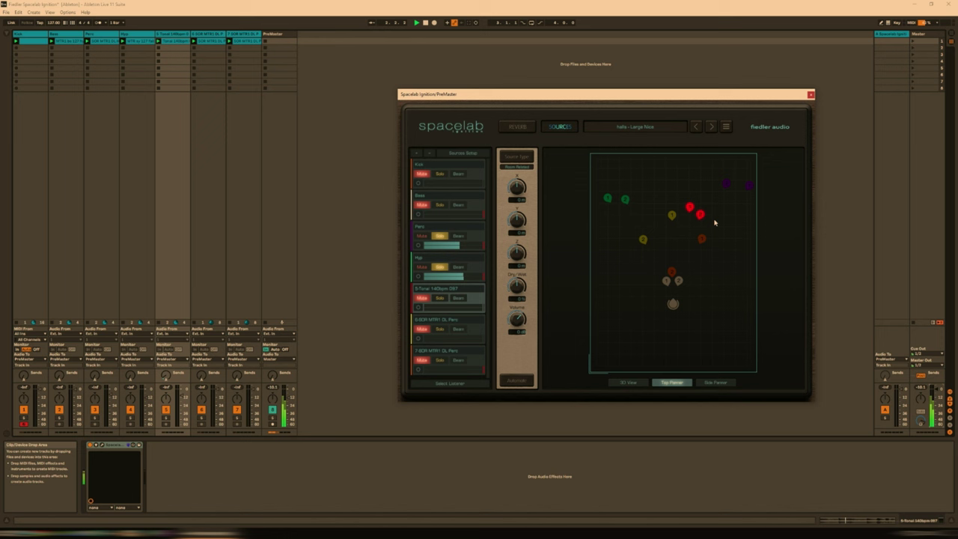
left_click_drag(690, 208, 624, 282)
left_click(441, 238)
left_click(439, 266)
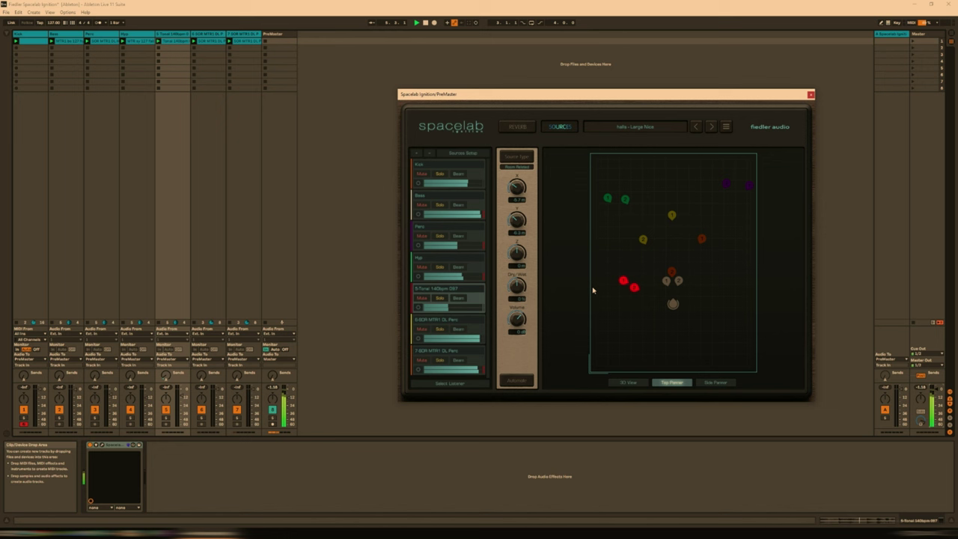
left_click_drag(625, 283, 615, 268)
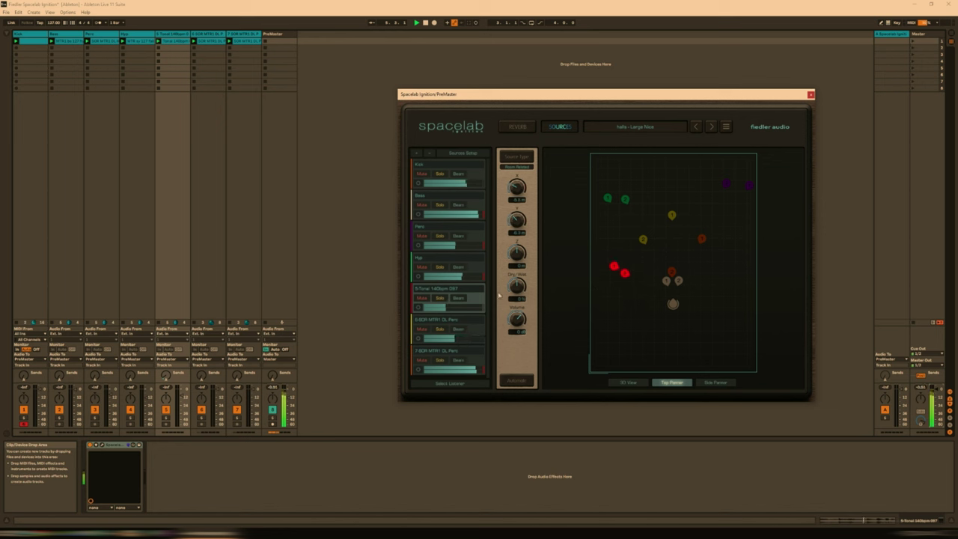
left_click(440, 298)
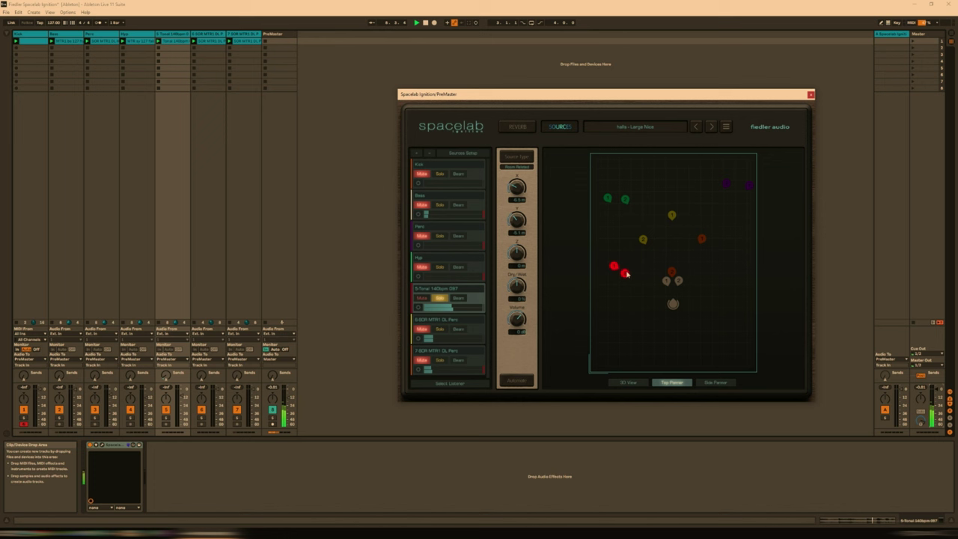
mouse_move(625, 272)
left_mouse_down()
mouse_move(617, 258)
mouse_move(615, 274)
left_mouse_up()
Solo the 6-SDR MTR1 DL Perc source as well and move its two objects to the listener's front right
left_click(481, 336)
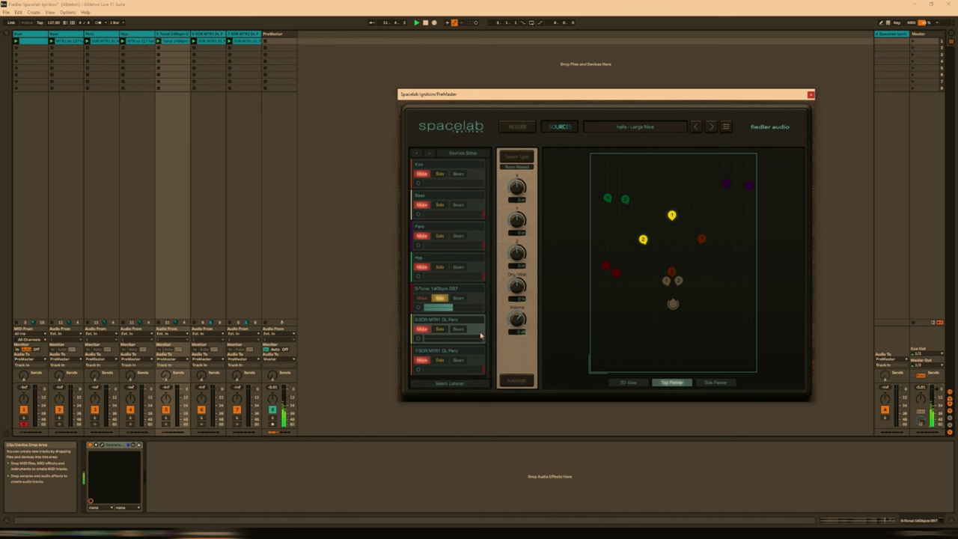
left_click(441, 329)
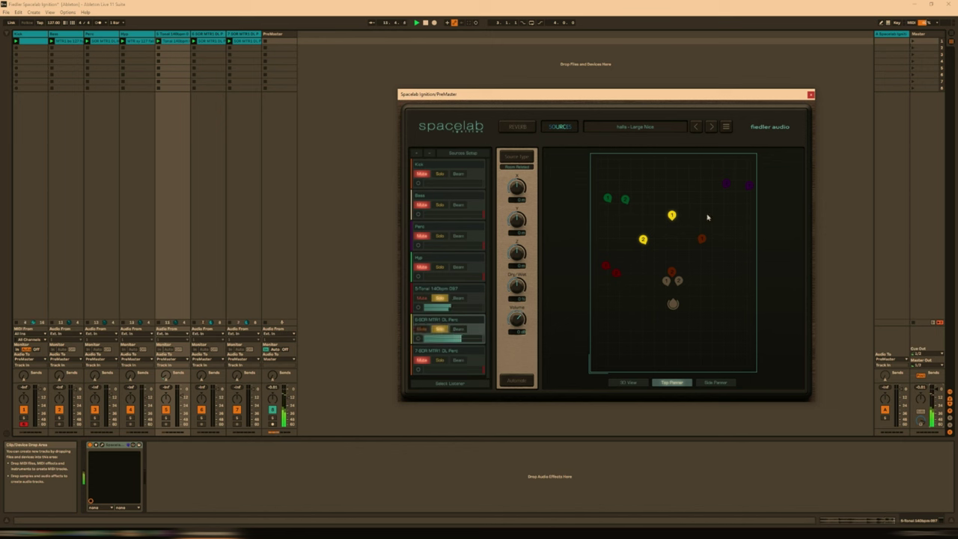
left_click_drag(673, 217, 747, 259)
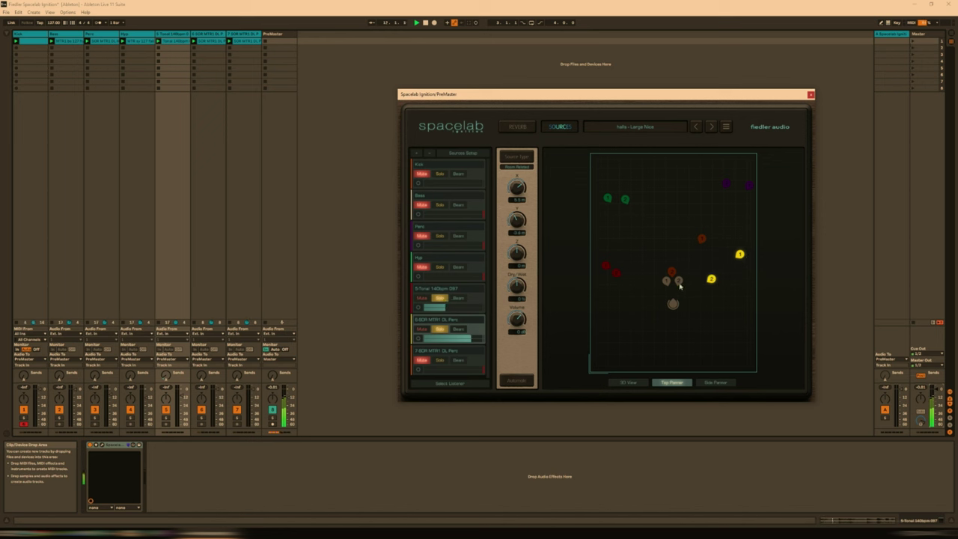
Solo only the 7-SDR MTR1 DL Perc source and move its objects to the left in front of the listener
left_click(476, 358)
left_click(442, 362)
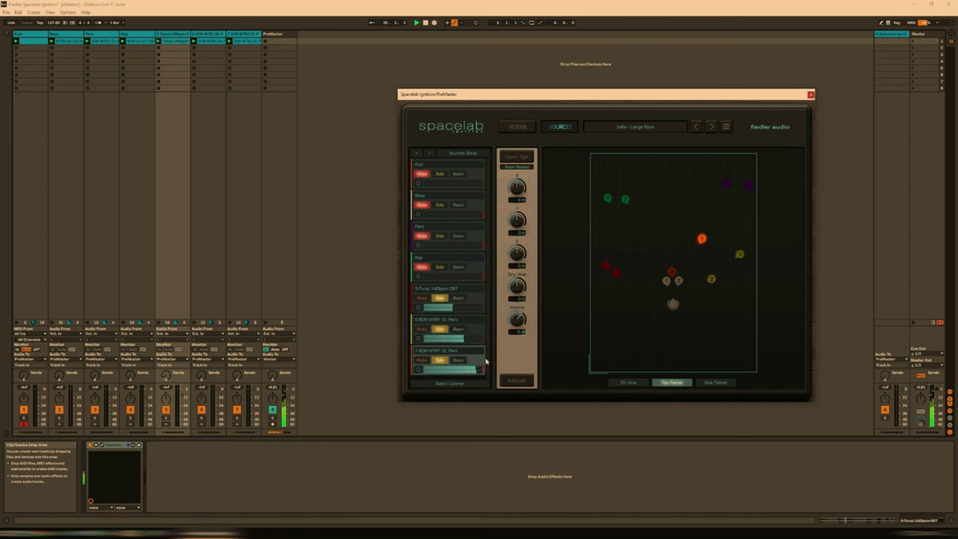
left_click(440, 329)
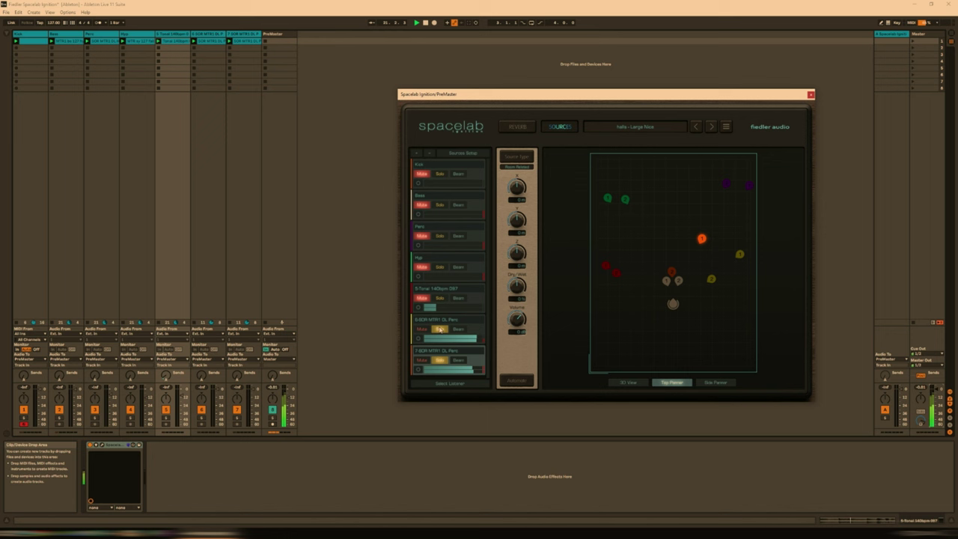
left_click(440, 330)
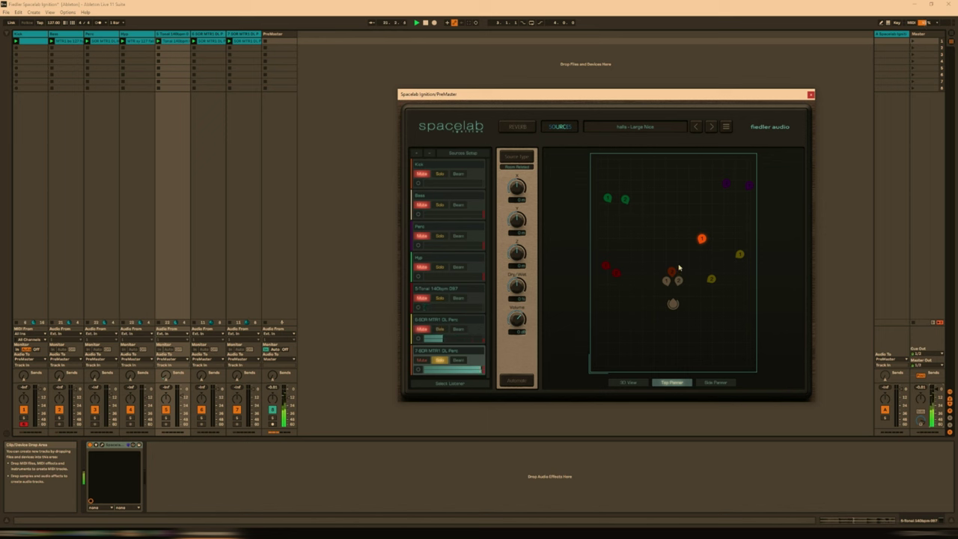
left_click_drag(702, 239, 648, 232)
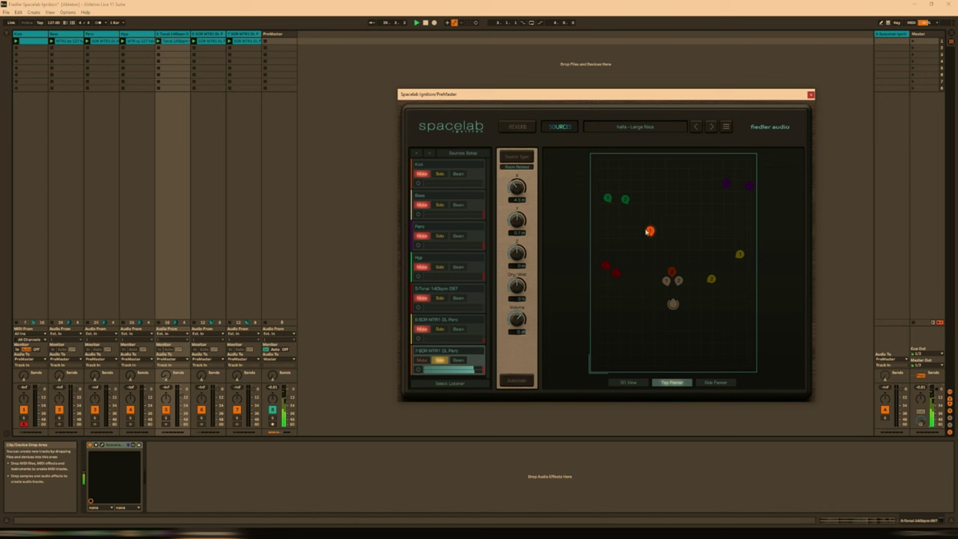
Release the solo so all sources play and move the 7-SDR MTR1 DL Perc objects behind the listener
left_click(441, 361)
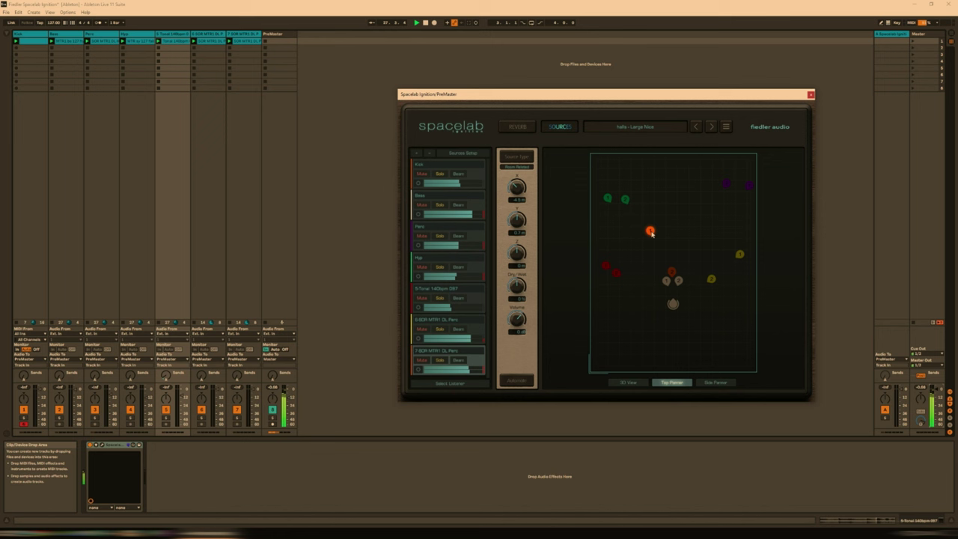
left_click_drag(650, 231, 660, 345)
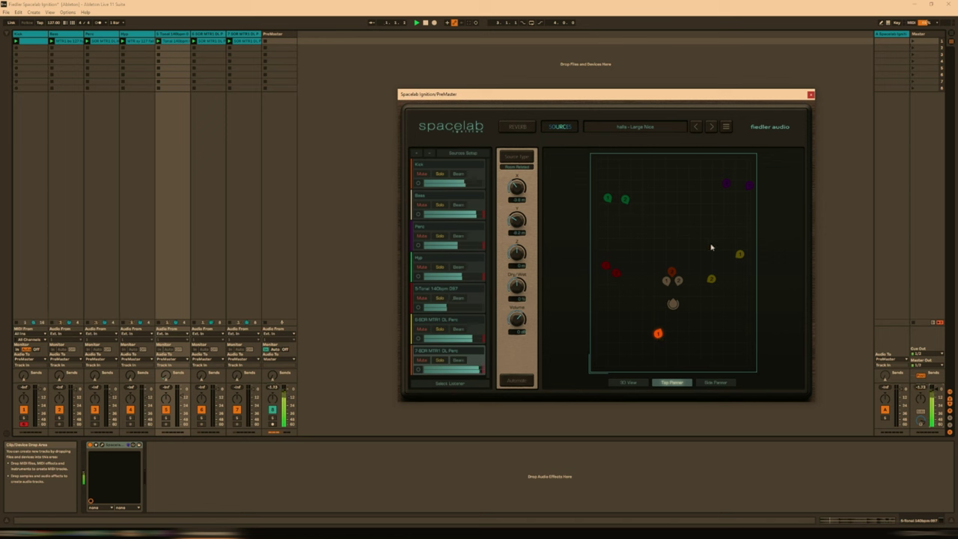
left_click_drag(659, 337, 659, 342)
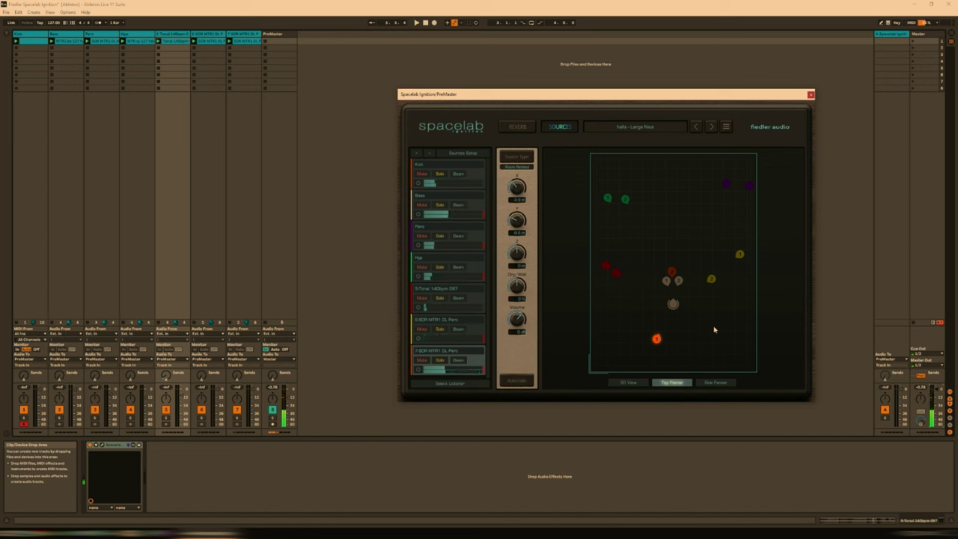
In the side view, raise the two Perc objects toward the ceiling and lower the green source's objects below listener height
left_click(716, 383)
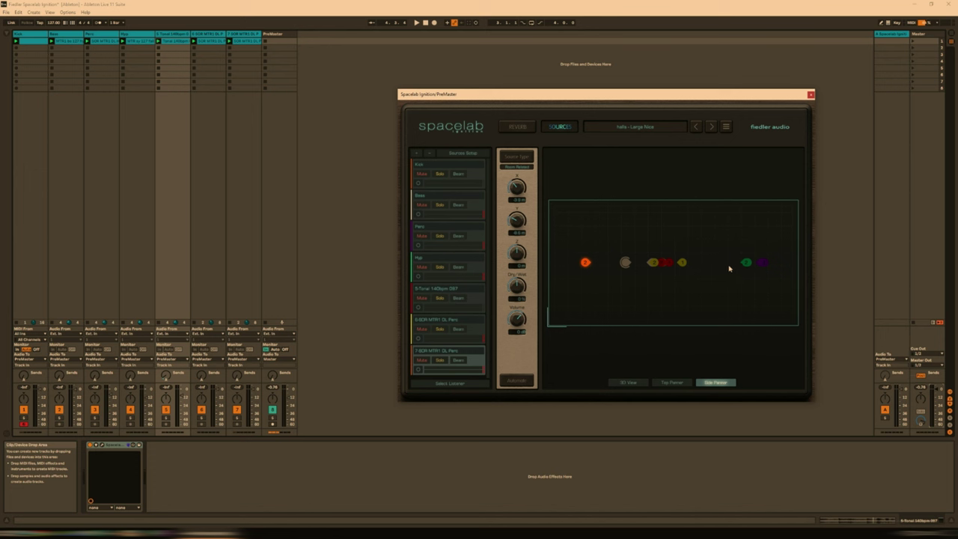
mouse_move(763, 265)
left_mouse_down()
mouse_move(759, 218)
mouse_move(764, 255)
left_mouse_up()
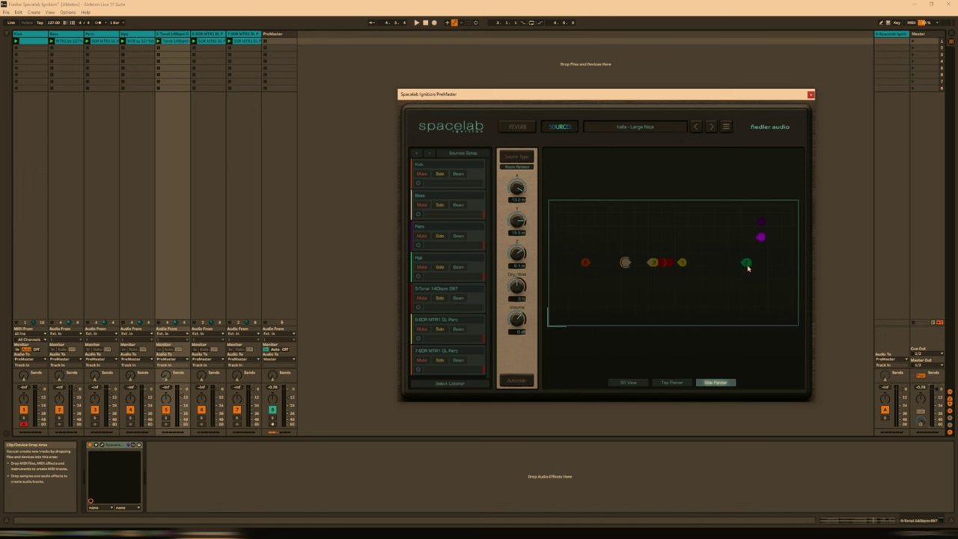
mouse_move(746, 266)
left_mouse_down()
mouse_move(747, 283)
mouse_move(748, 274)
left_mouse_up()
Resume playback, raise the yellow 6-SDR MTR1 DL Perc objects and stagger the heights of the nearby red and orange objects
key("space")
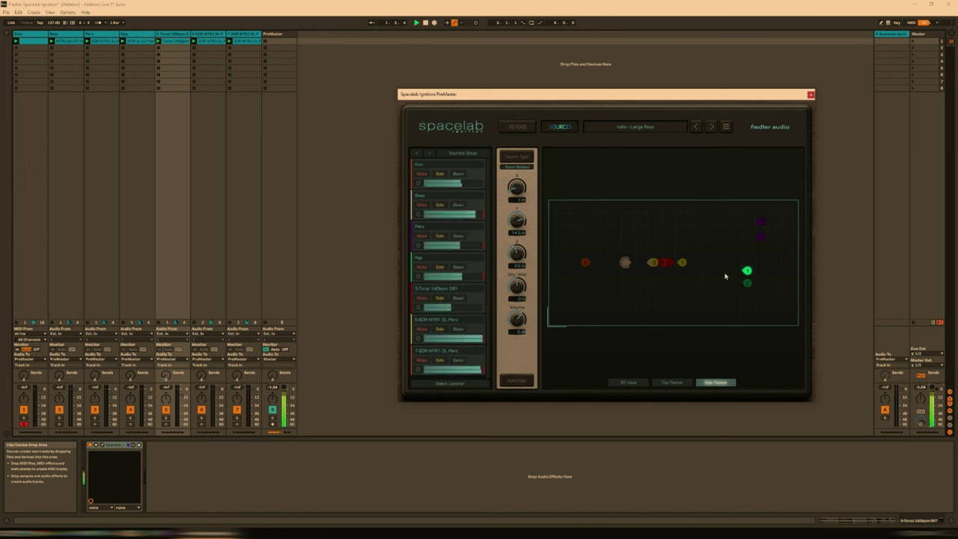
mouse_move(675, 264)
left_mouse_down()
mouse_move(671, 232)
mouse_move(668, 272)
mouse_move(699, 255)
mouse_move(684, 221)
mouse_move(663, 230)
mouse_move(672, 249)
left_mouse_up()
left_click(662, 263)
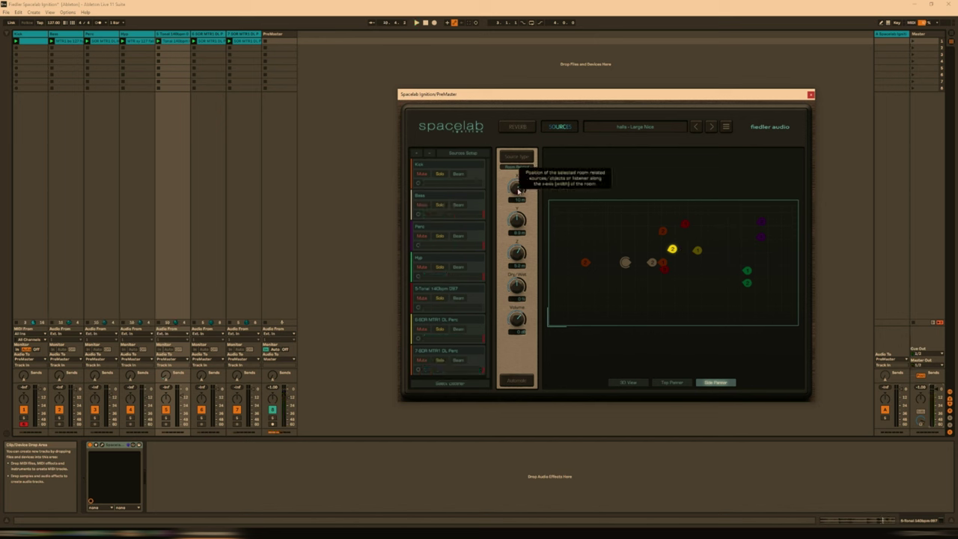
During playback, adjust the selected yellow object's X position and reposition the whole green source through its position controls
key("space")
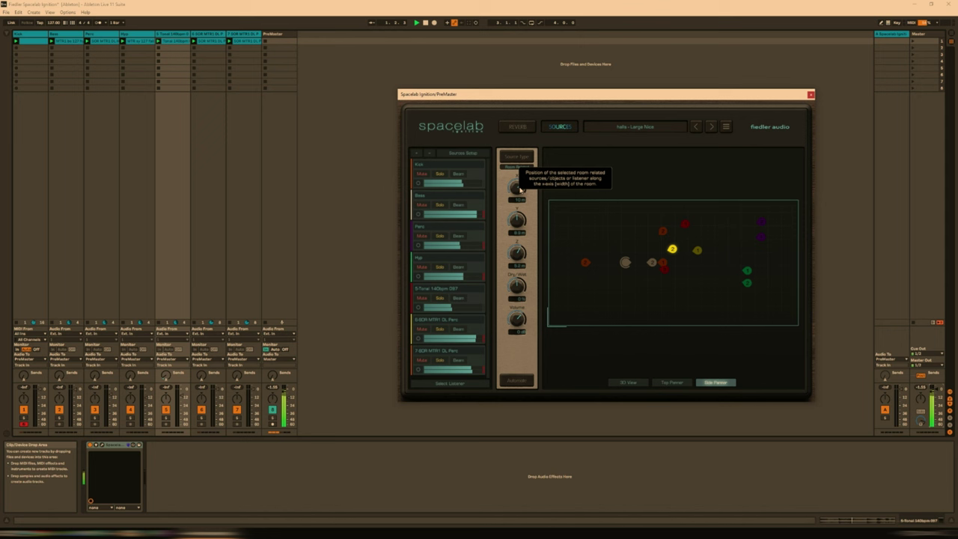
left_click_drag(521, 189, 519, 214)
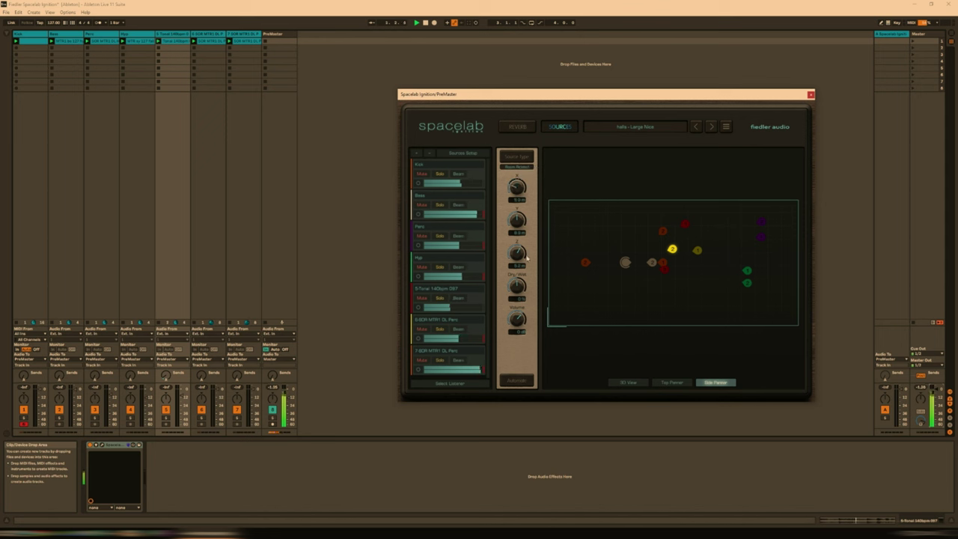
left_click(480, 269)
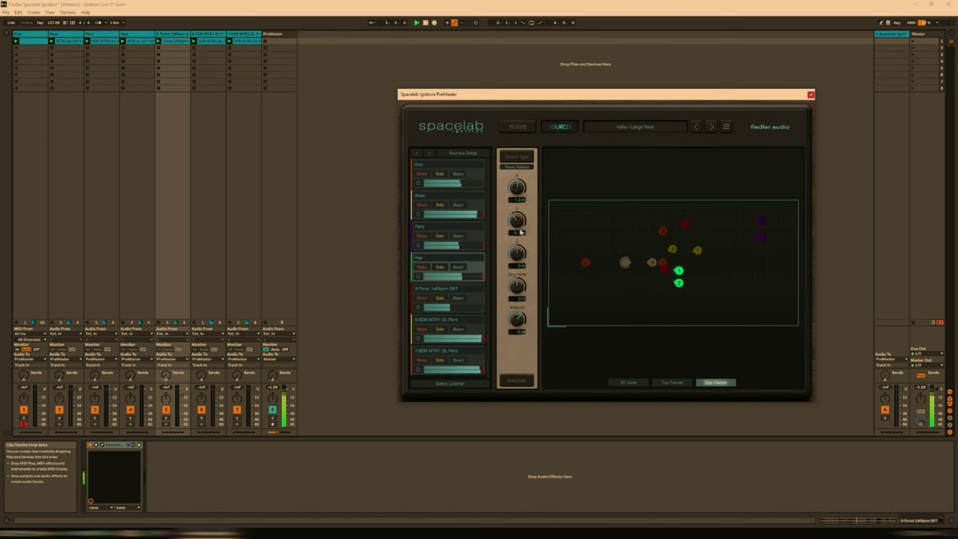
left_click_drag(521, 233, 531, 215)
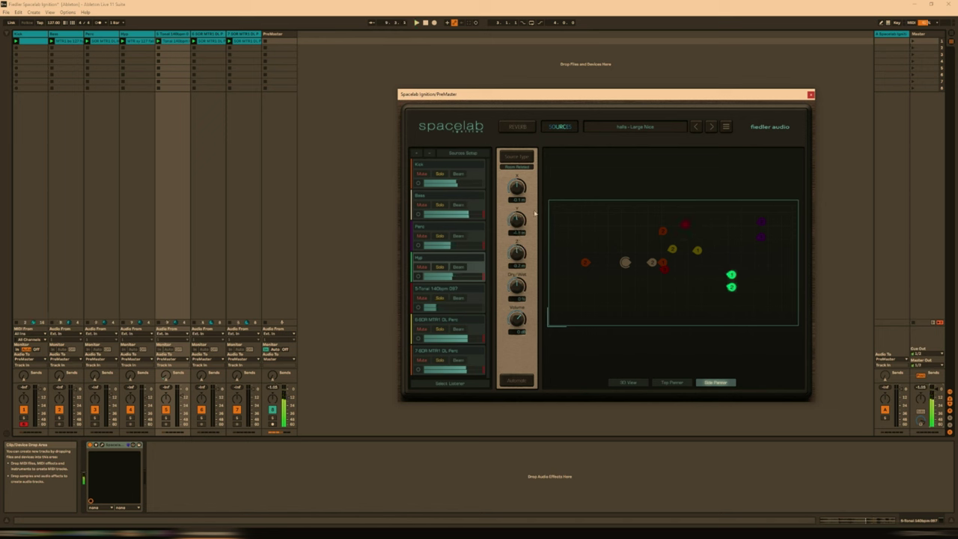
Raise the 7-SDR MTR1 DL Perc source toward the ceiling by increasing its Z position, and resume playback
left_click(475, 361)
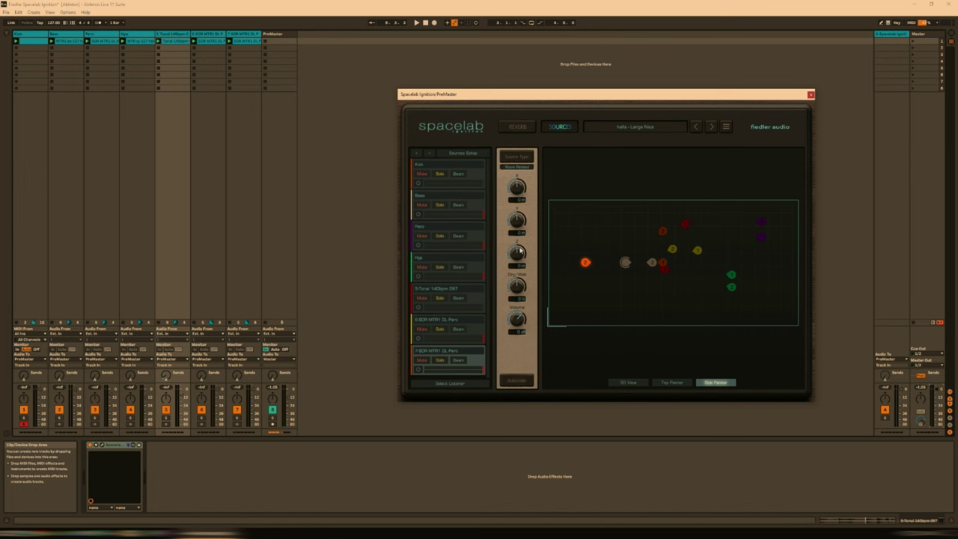
left_click_drag(520, 251, 525, 235)
key("space")
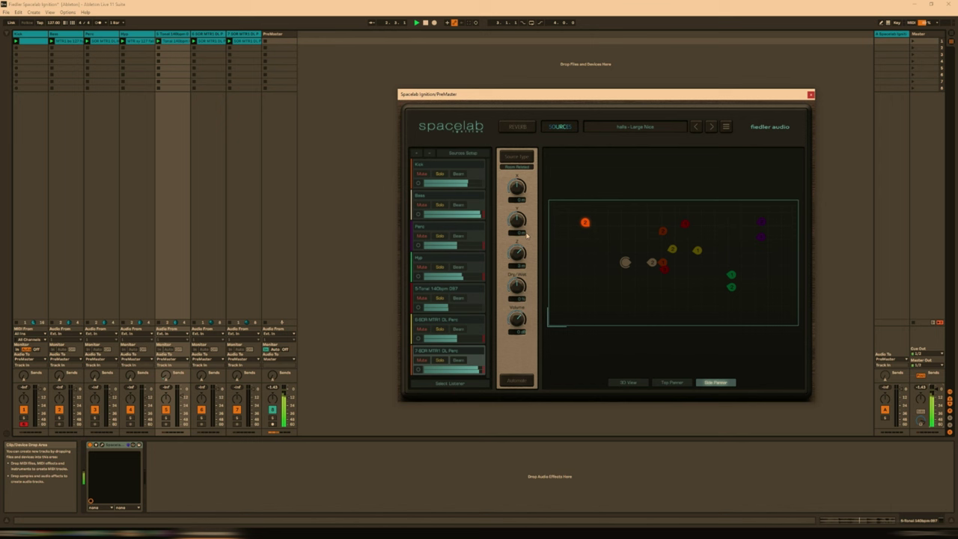
Solo the 7-SDR MTR1 DL Perc source during playback and show the room in the top planner view
left_click(475, 255)
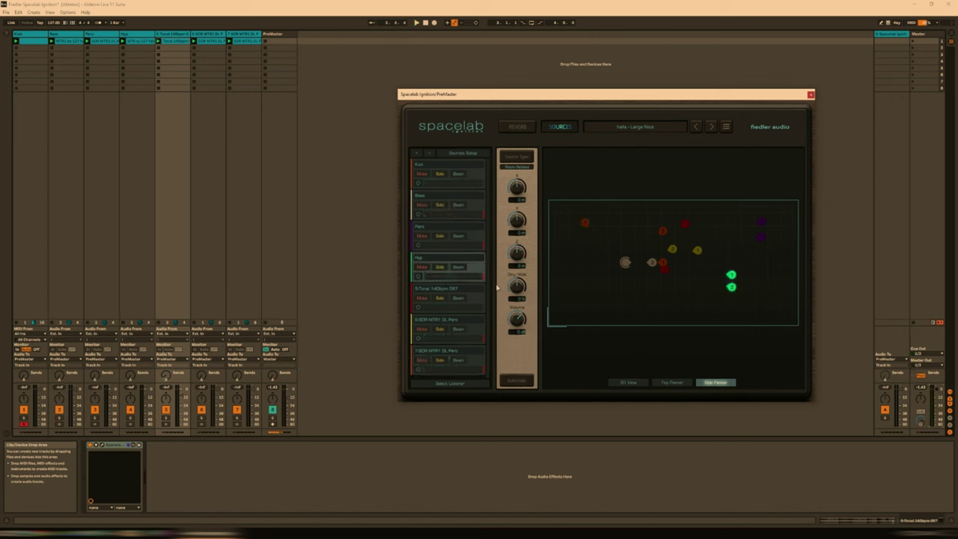
left_click(480, 335)
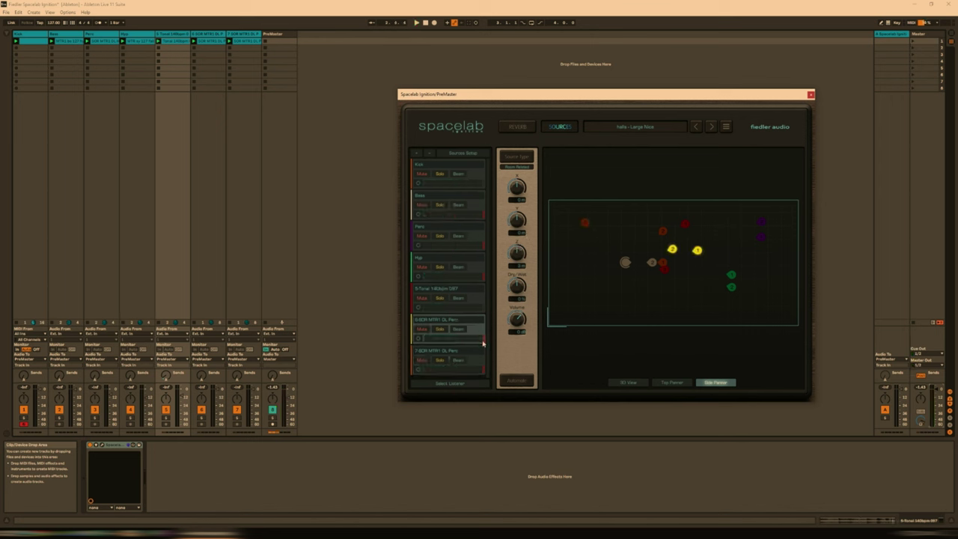
left_click(462, 362)
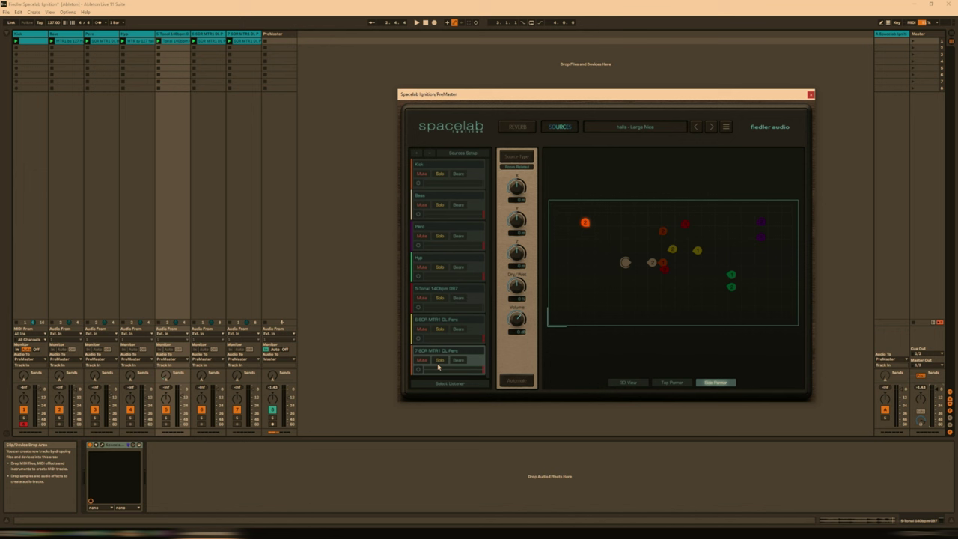
left_click(442, 361)
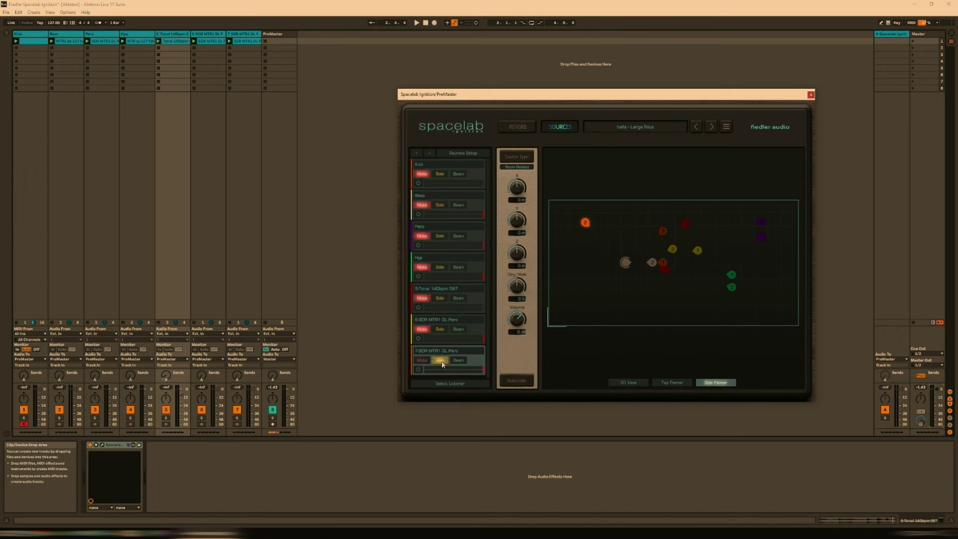
key("space")
left_click(672, 383)
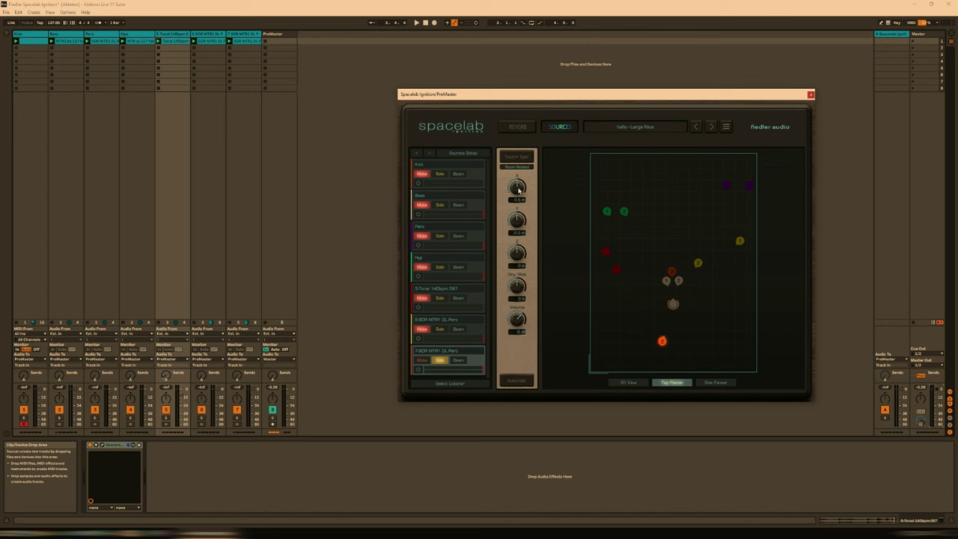
Add the selected Perc object's X and Y positions to the parameters available for host automation
left_click(518, 190)
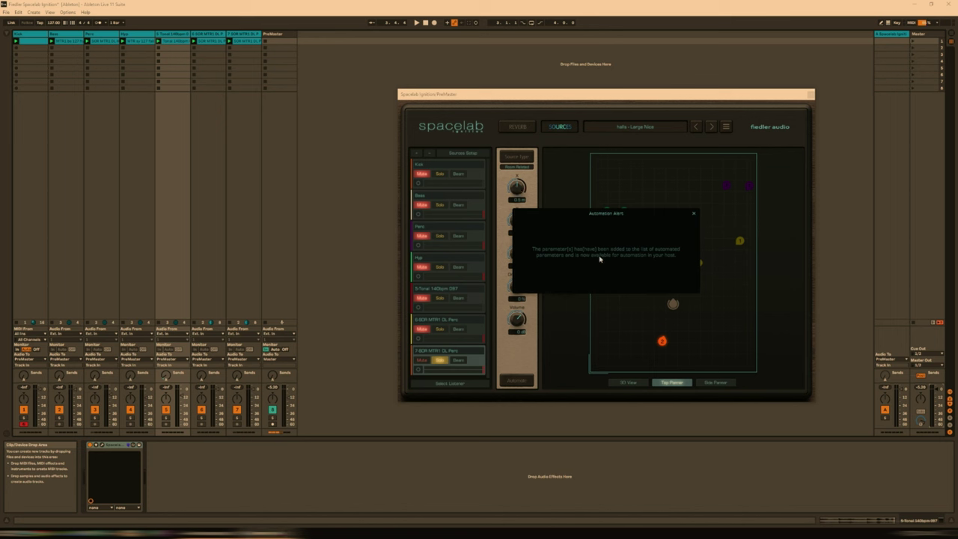
left_click(694, 213)
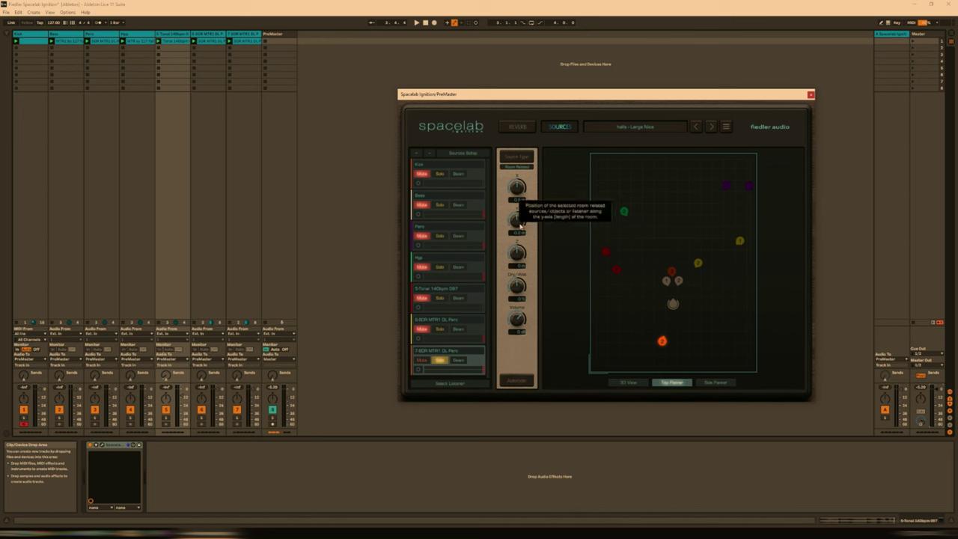
left_click(519, 222)
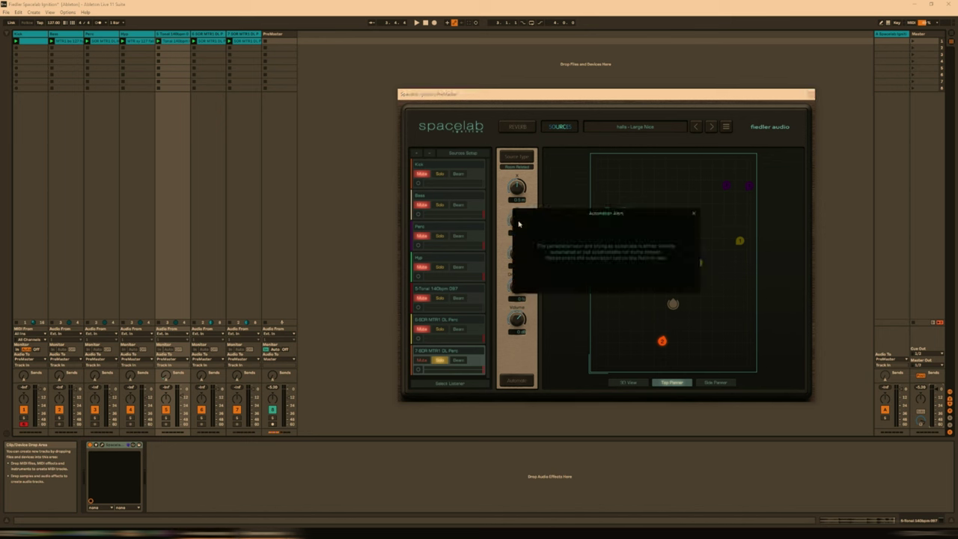
left_click(695, 214)
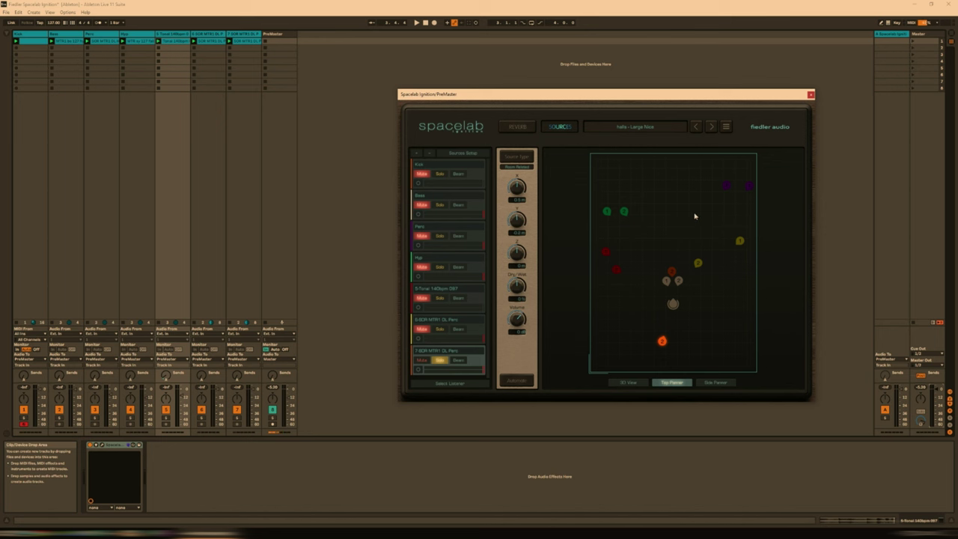
Copy the 7-SDR MTR1 DL Perc clip into the first PreMaster slot and lower its clip gain to -inf dB
left_click(251, 45)
left_click(275, 45)
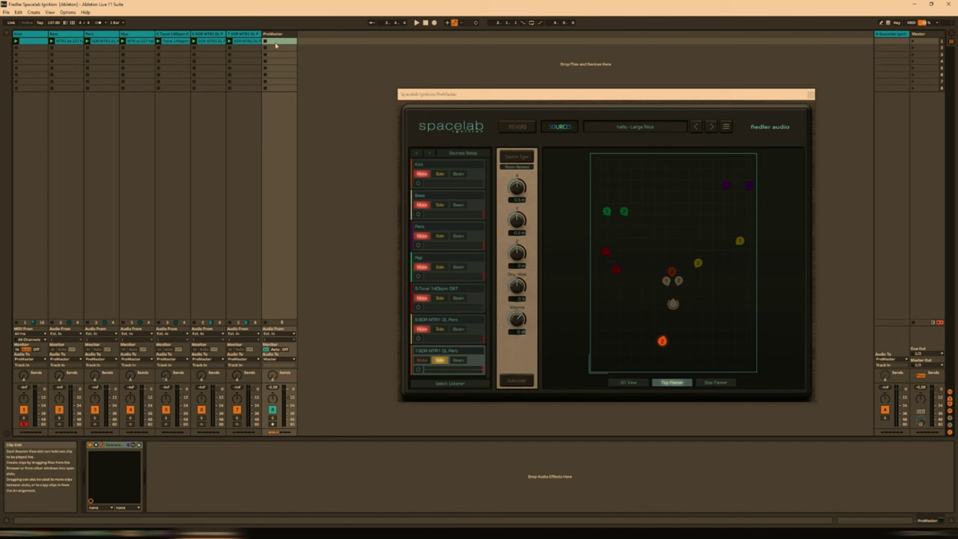
key("ctrl+v")
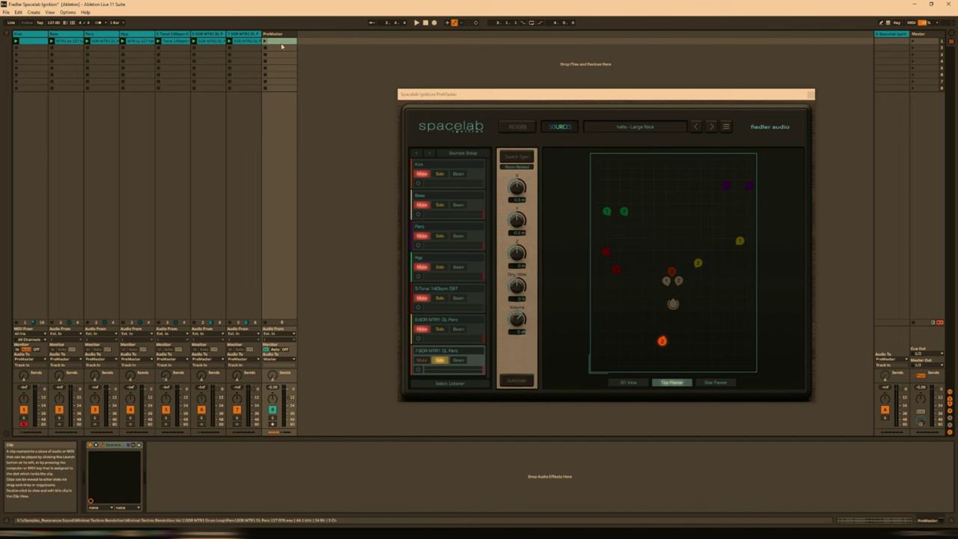
double_click(281, 44)
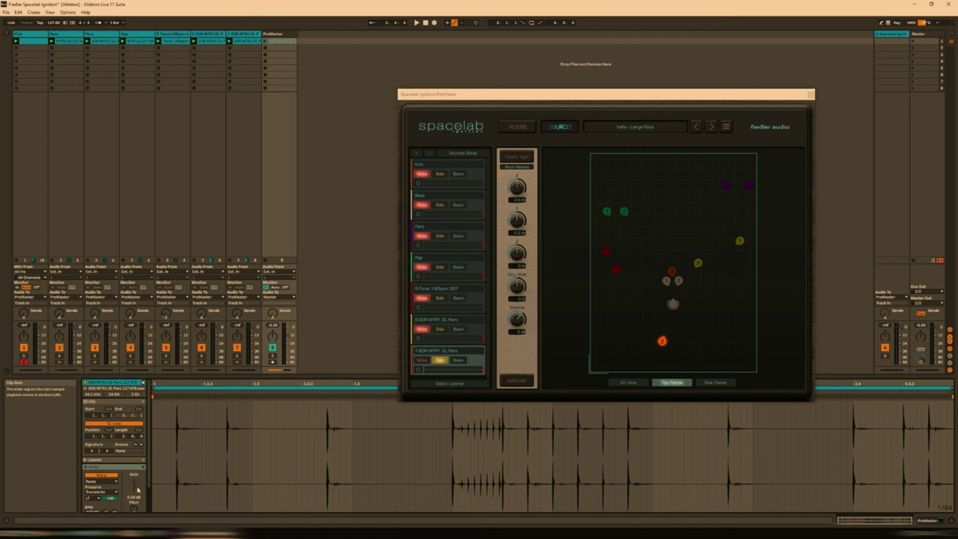
right_click(279, 42)
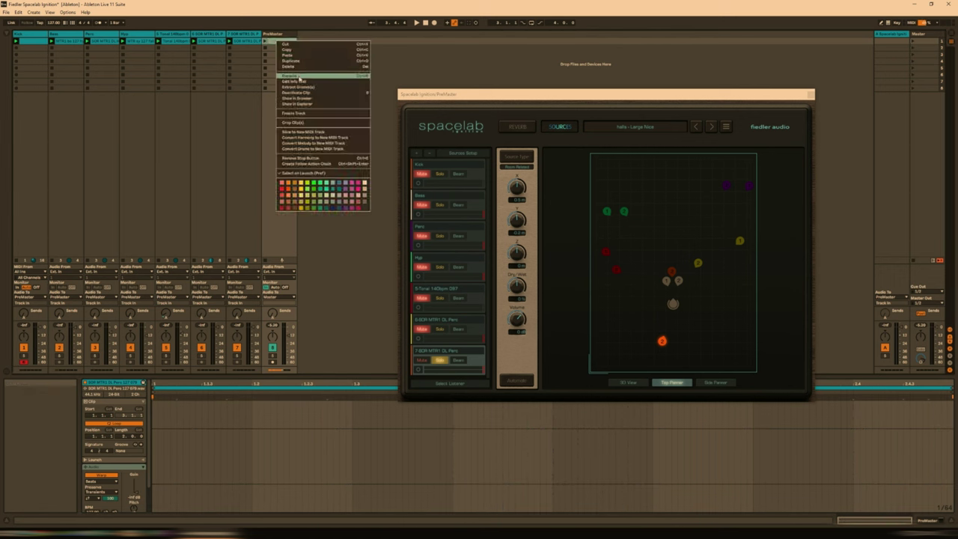
left_click(289, 57)
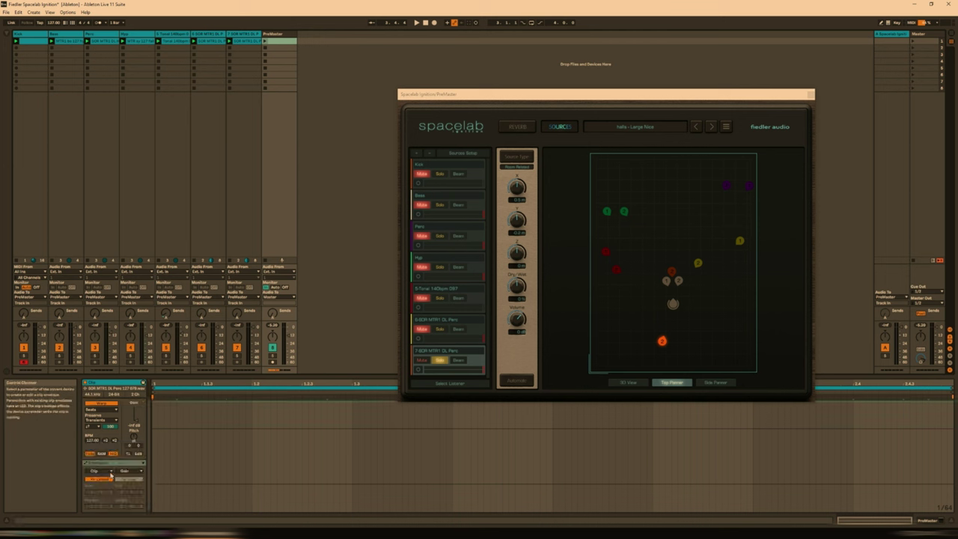
Draw zigzag clip envelopes for Spacelab's L1 X and L1 Y position parameters across the PreMaster clip
scroll(143, 460, "down", 3)
left_click(100, 471)
left_click(125, 483)
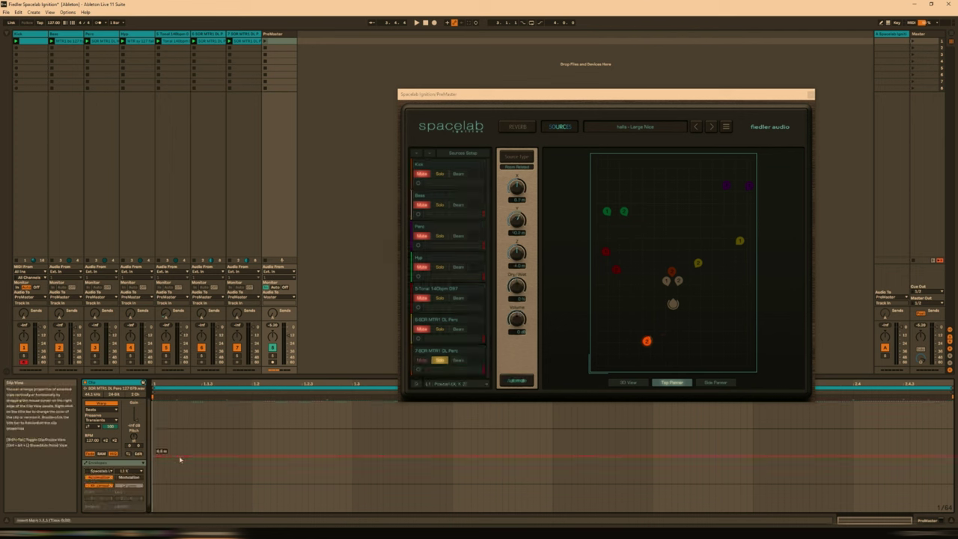
left_click_drag(219, 455, 238, 404)
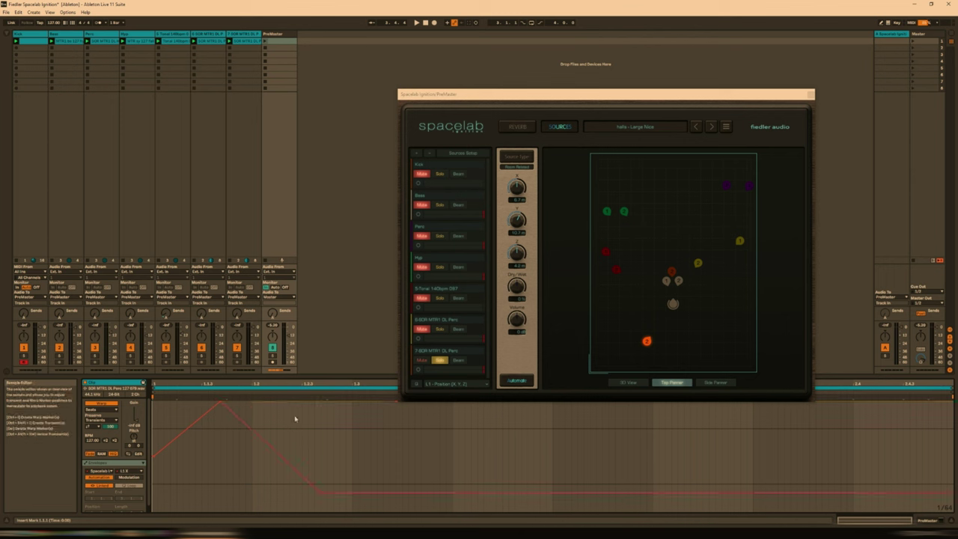
left_click(322, 491)
left_click_drag(377, 494, 493, 405)
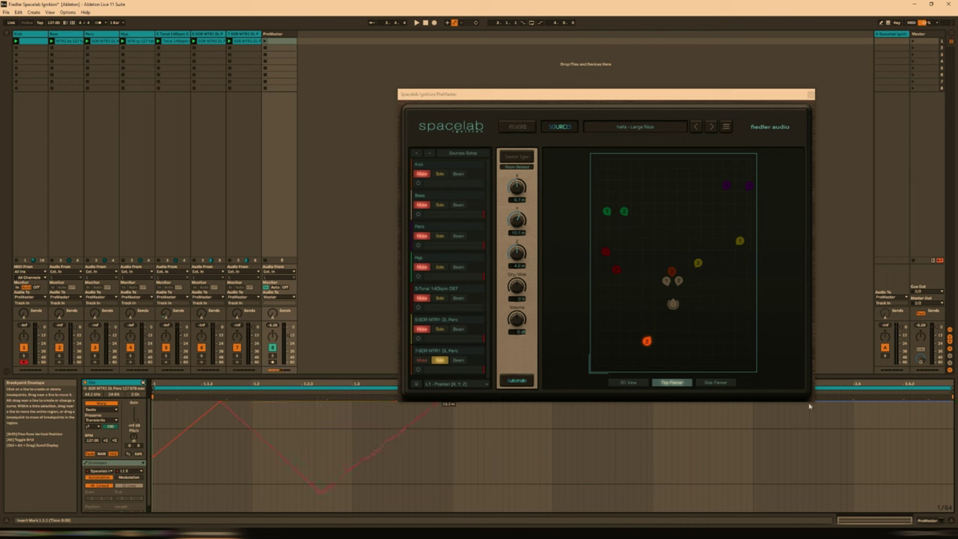
left_click_drag(837, 479, 576, 479)
left_click_drag(633, 453, 685, 500)
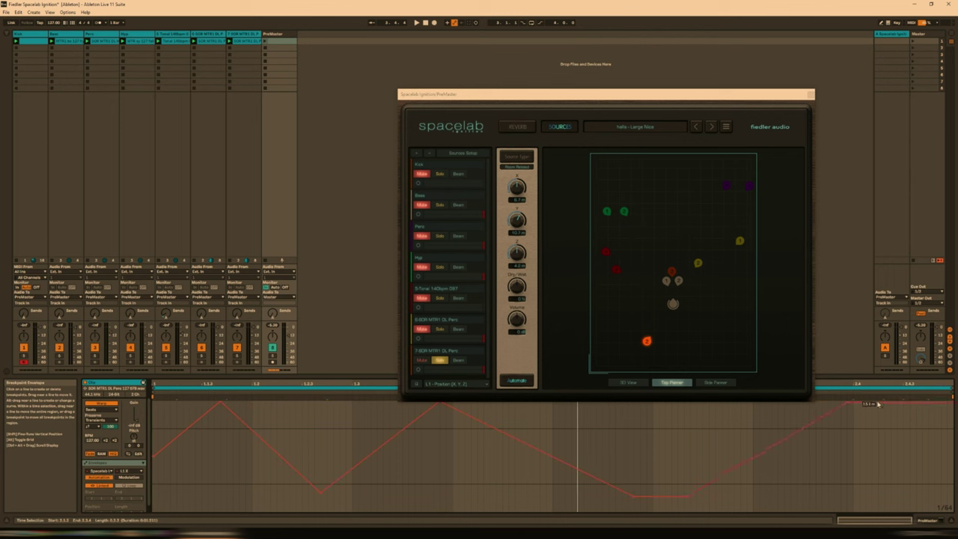
key("Delete")
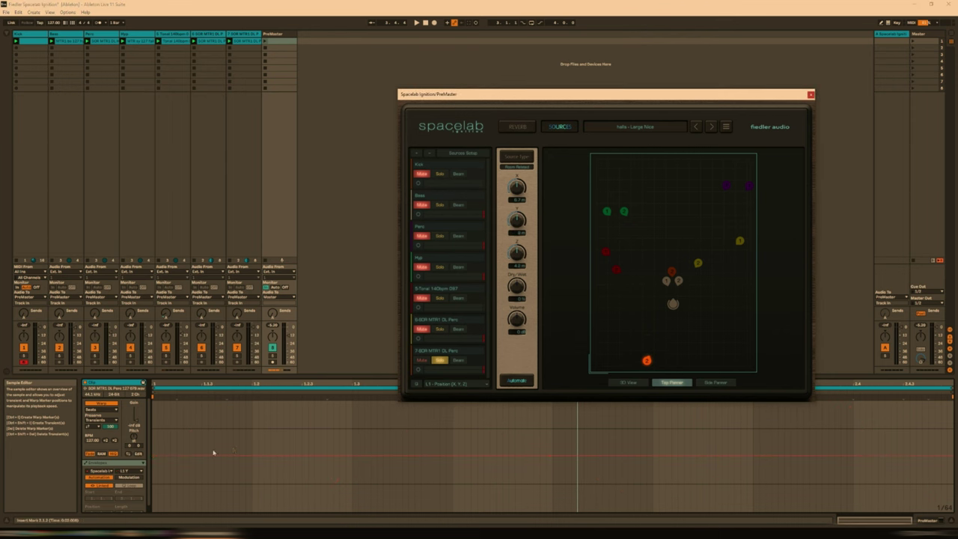
mouse_move(180, 460)
left_mouse_down()
mouse_move(203, 471)
mouse_move(343, 457)
mouse_move(670, 470)
mouse_move(853, 416)
left_mouse_up()
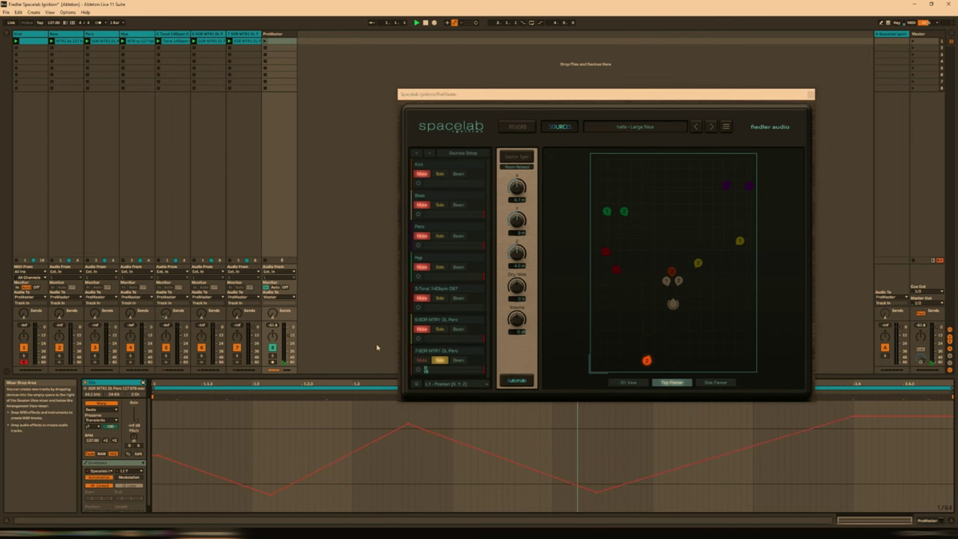
Play the automated movement and add the yellow 6-SDR MTR1 DL Perc source to the solo
left_click(417, 22)
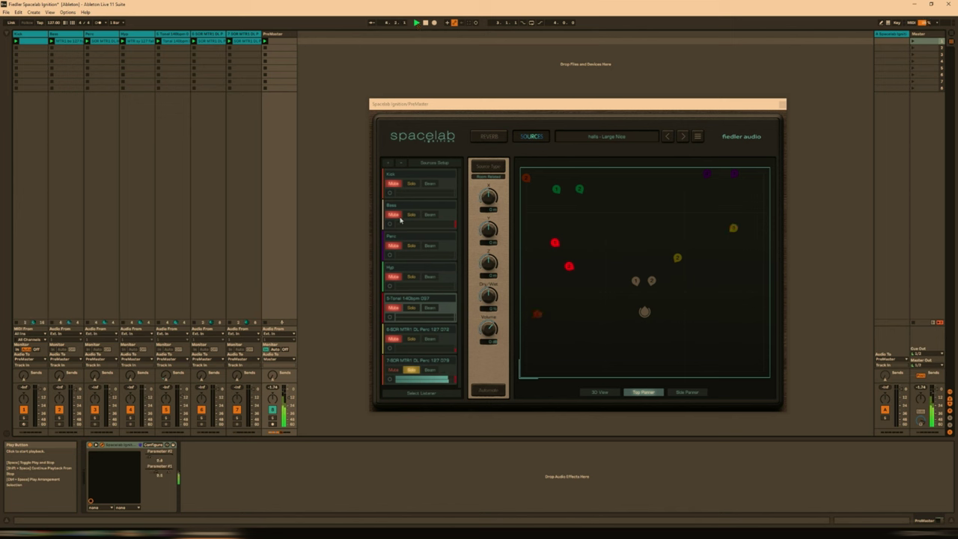
left_click(408, 339)
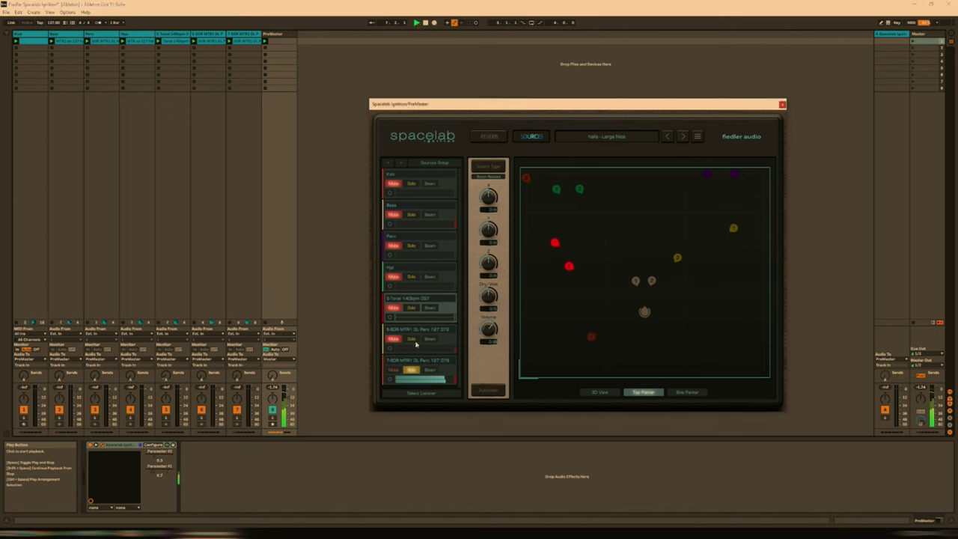
left_click(413, 341)
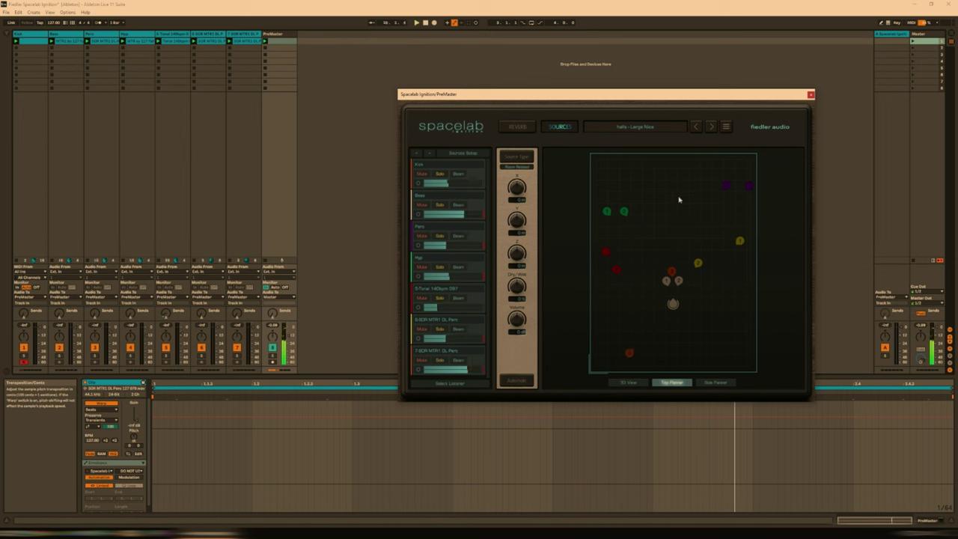
Load the factory preset "plates - Large" and resume playback with all sources
left_click(669, 132)
mouse_move(614, 139)
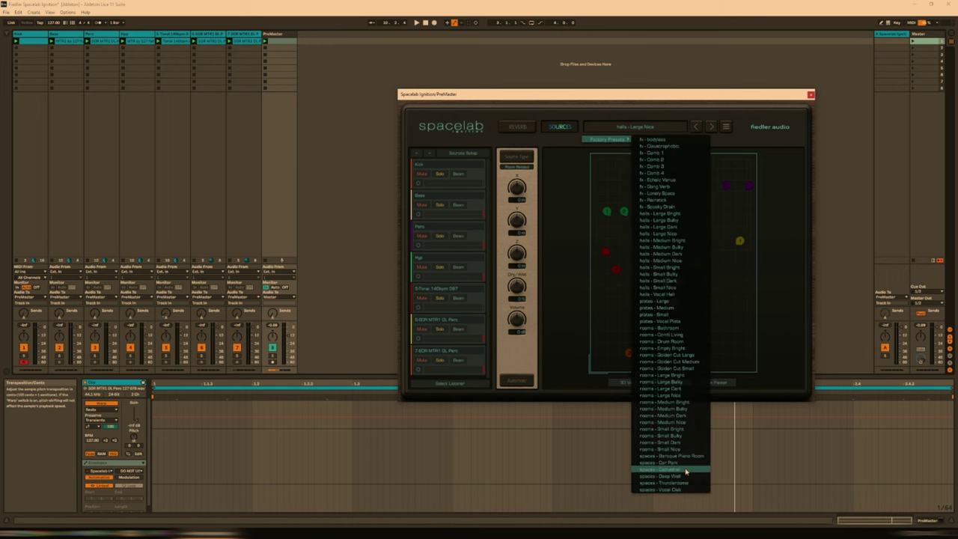
left_click(687, 306)
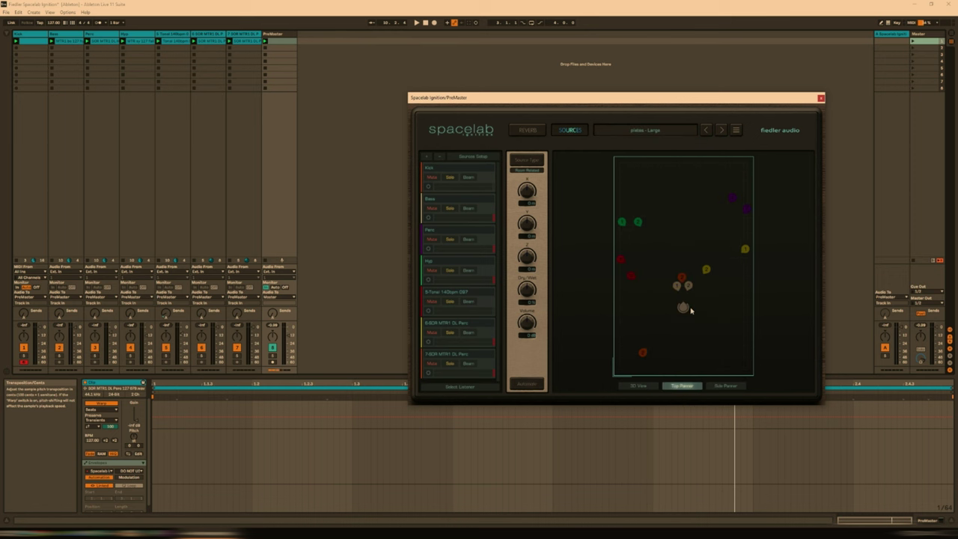
key("space")
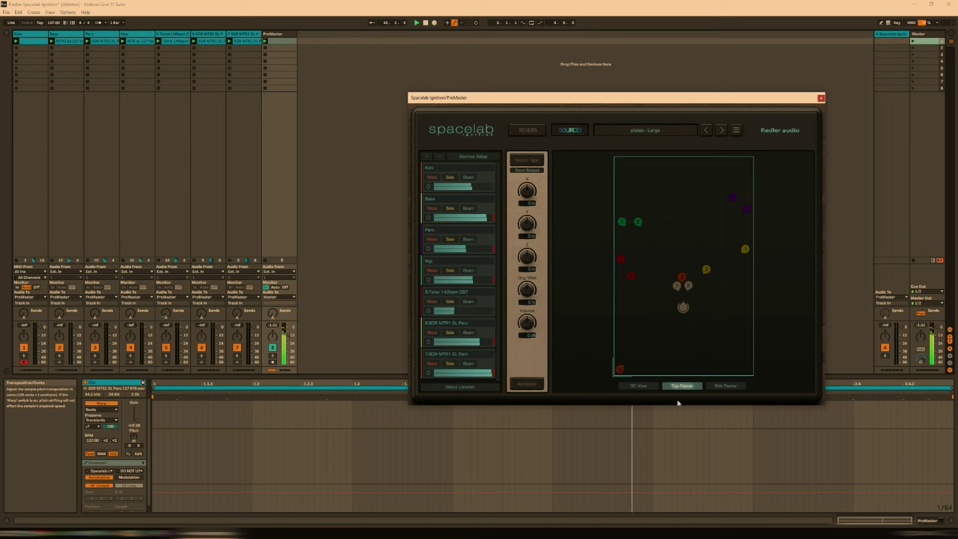
Audition the following presets, from "plates - Medium" through "plates - Vocal Plate" to "rooms - Bathroom"
left_click(721, 130)
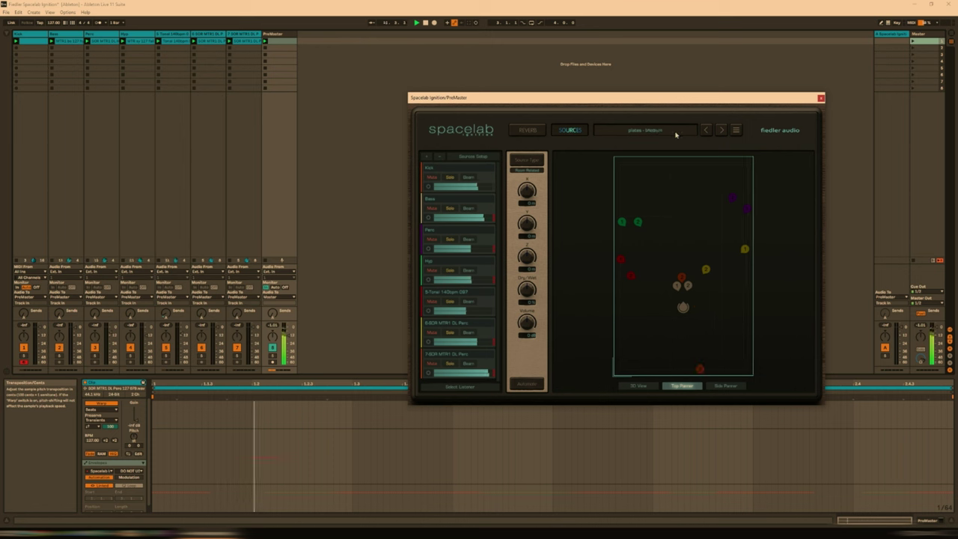
left_click(720, 129)
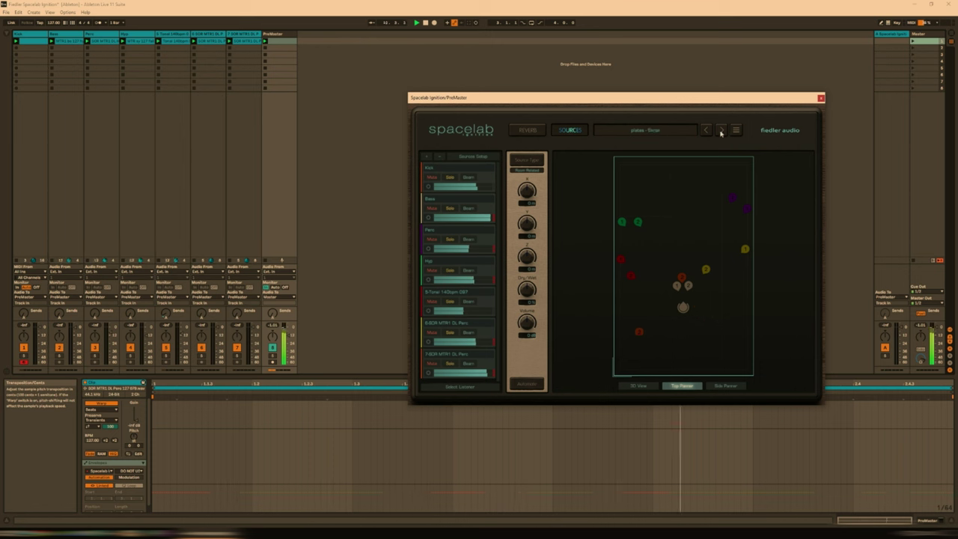
left_click(721, 130)
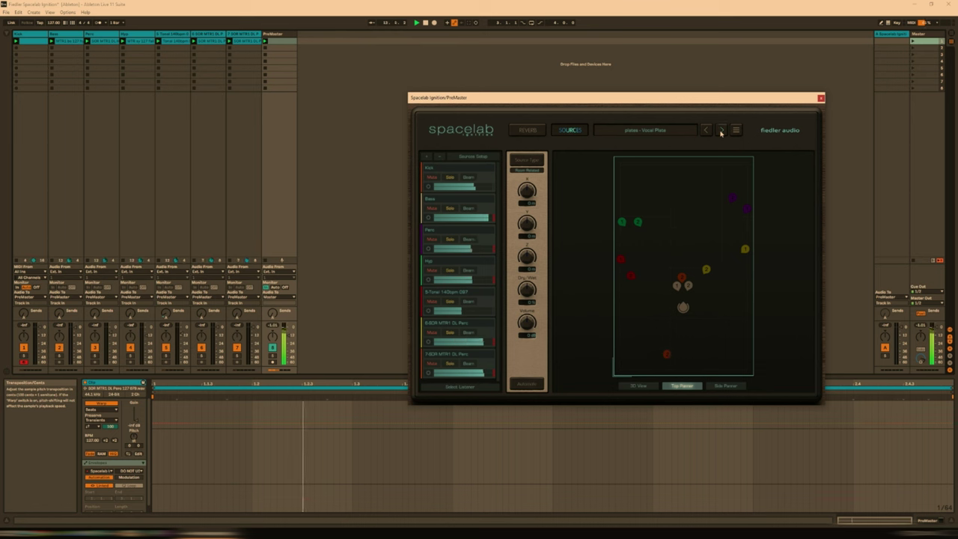
left_click(721, 130)
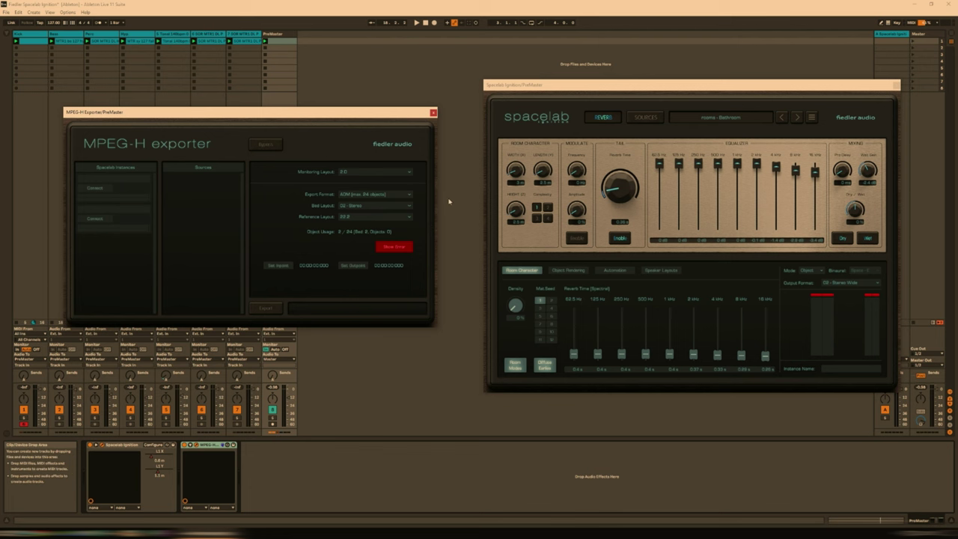
Close the MPEG-H exporter window
left_click(433, 113)
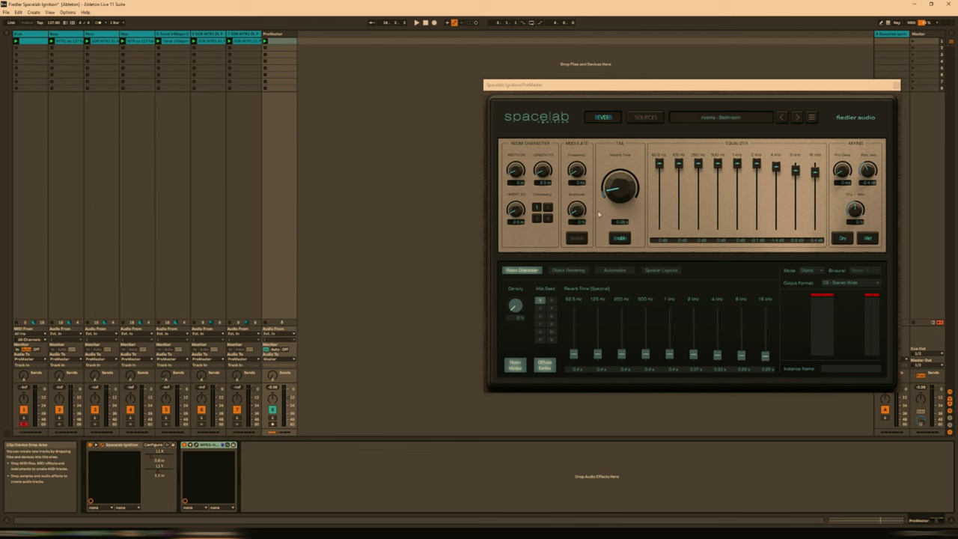